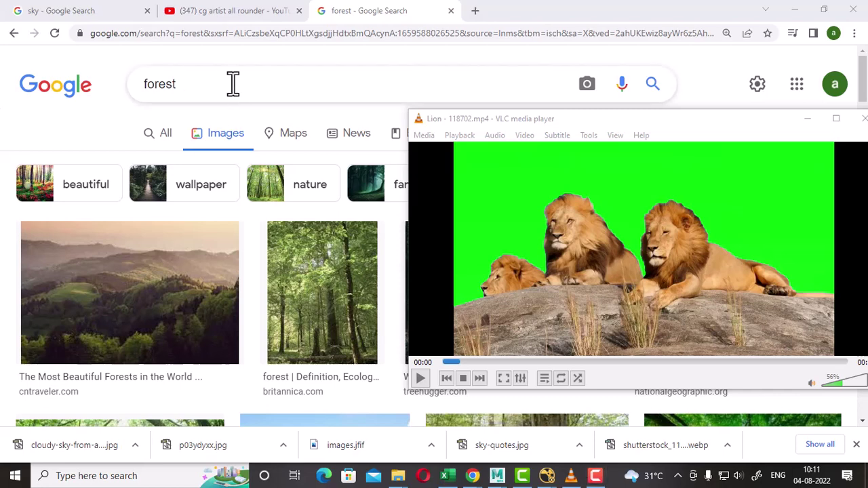
- Play the lion clip 118702.mp4 in VLC, shrunk and placed over the forest image results
{"action": "mouse_move", "coordinate": [683, 124]}
{"action": "left_mouse_down"}
{"action": "mouse_move", "coordinate": [597, 89]}
{"action": "mouse_move", "coordinate": [617, 102]}
{"action": "left_mouse_up"}
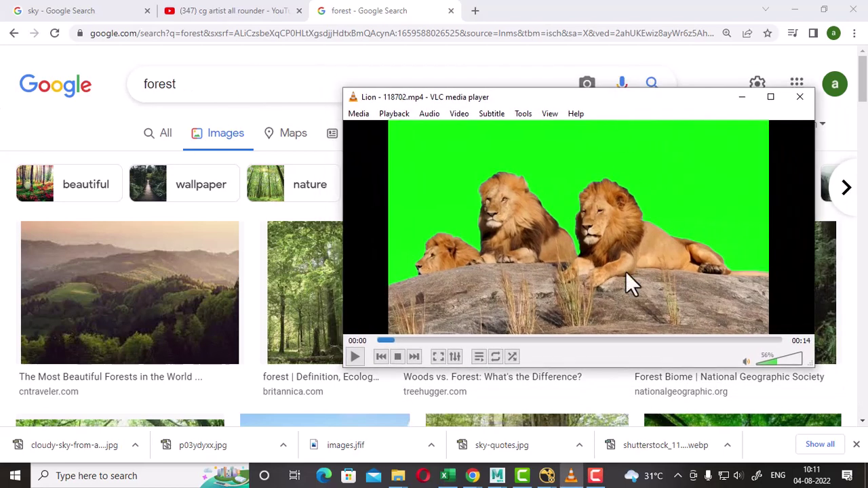
{"action": "left_click", "coordinate": [354, 359]}
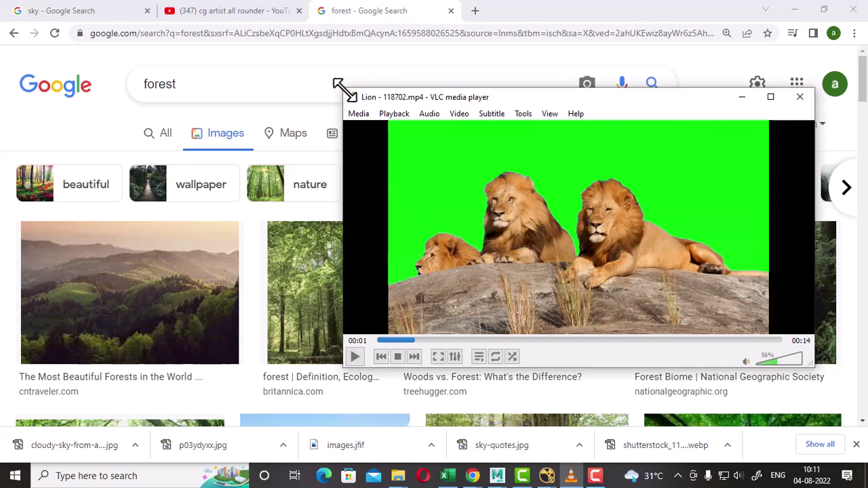
{"action": "left_click_drag", "start_coordinate": [343, 89], "coordinate": [490, 128]}
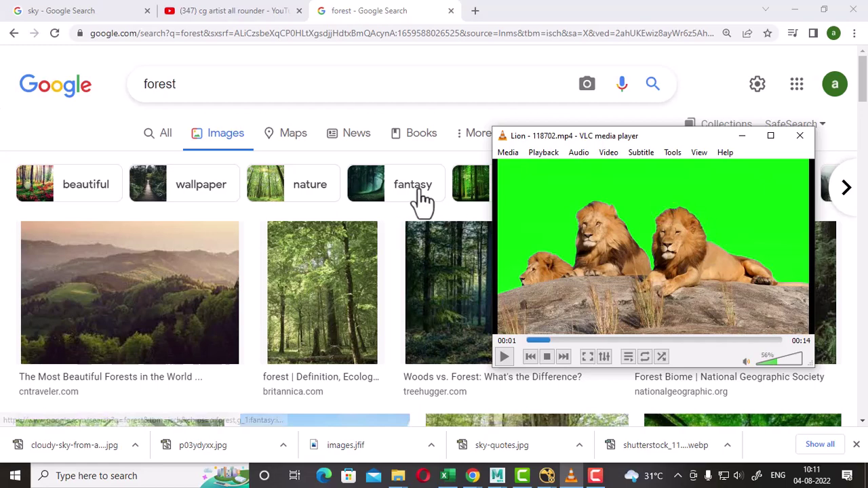
{"action": "left_click_drag", "start_coordinate": [540, 137], "coordinate": [635, 193]}
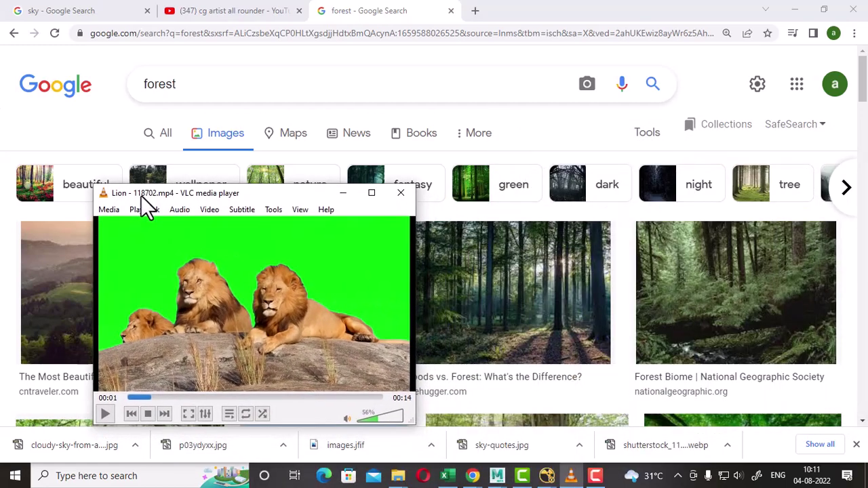
{"action": "mouse_move", "coordinate": [636, 193]}
{"action": "left_mouse_down"}
{"action": "mouse_move", "coordinate": [513, 101]}
{"action": "mouse_move", "coordinate": [518, 127]}
{"action": "left_mouse_up"}
{"action": "scroll", "coordinate": [271, 320], "scroll_direction": "down", "scroll_amount": 3}
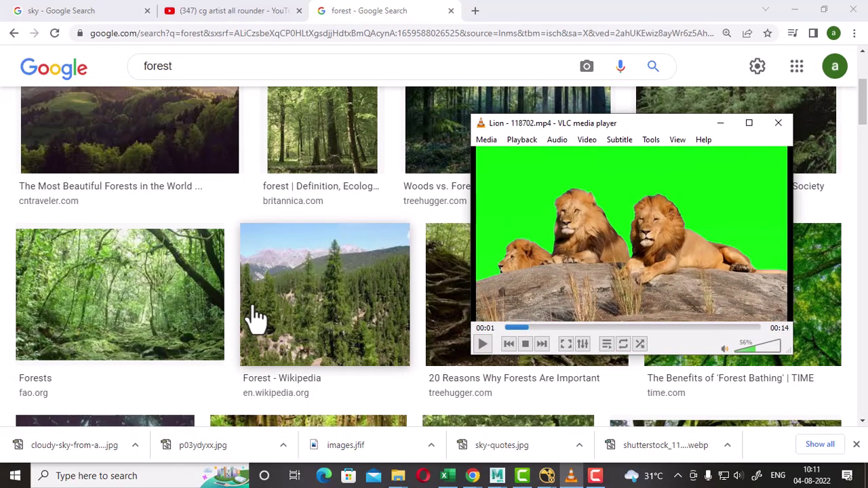
- Filter the Google forest image results to Size: Large
{"action": "left_click", "coordinate": [146, 313]}
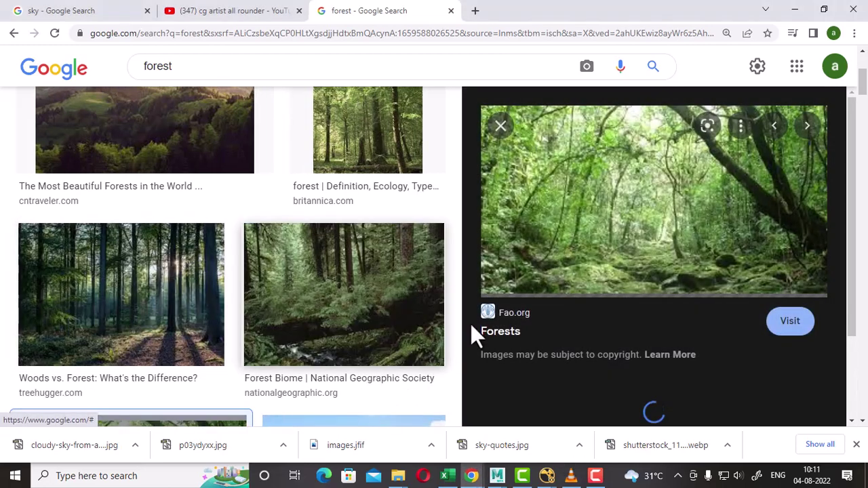
{"action": "scroll", "coordinate": [447, 204], "scroll_direction": "up", "scroll_amount": 3}
{"action": "left_click", "coordinate": [482, 139]}
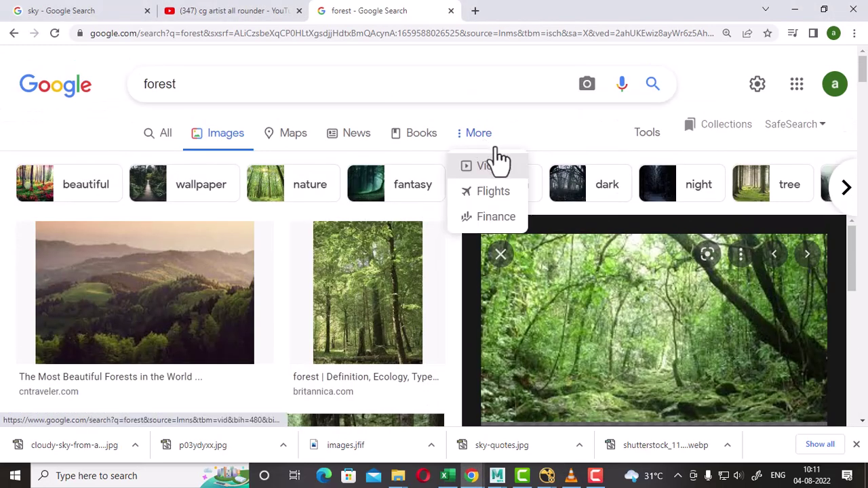
{"action": "left_click", "coordinate": [644, 133]}
{"action": "left_click", "coordinate": [139, 162]}
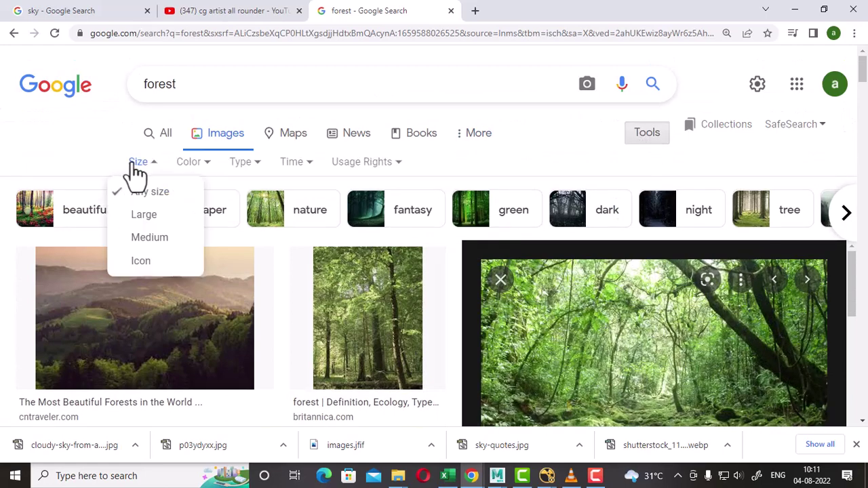
{"action": "left_click", "coordinate": [144, 215]}
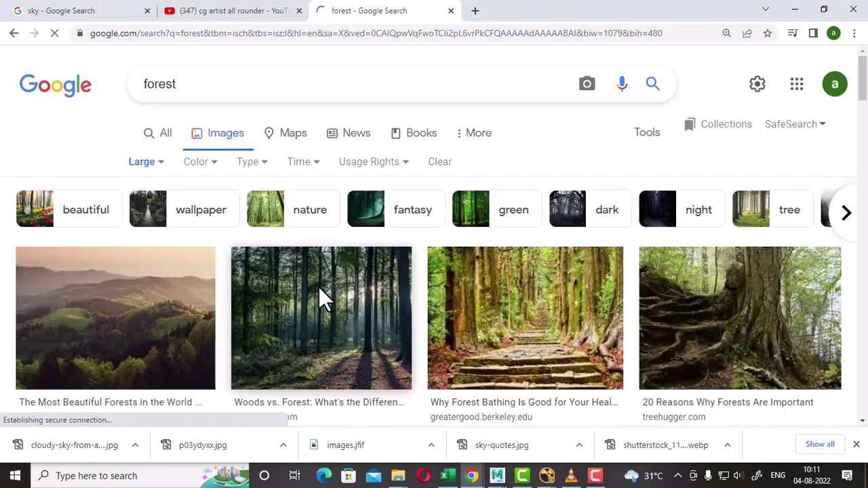
- Preview several large forest images, ending on the broken stump and fallen log shot
{"action": "left_click", "coordinate": [568, 370]}
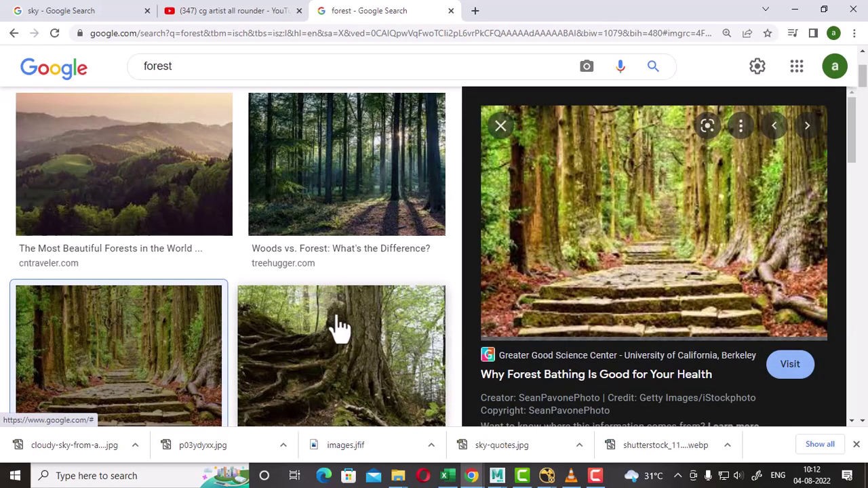
{"action": "scroll", "coordinate": [364, 300], "scroll_direction": "down", "scroll_amount": 5}
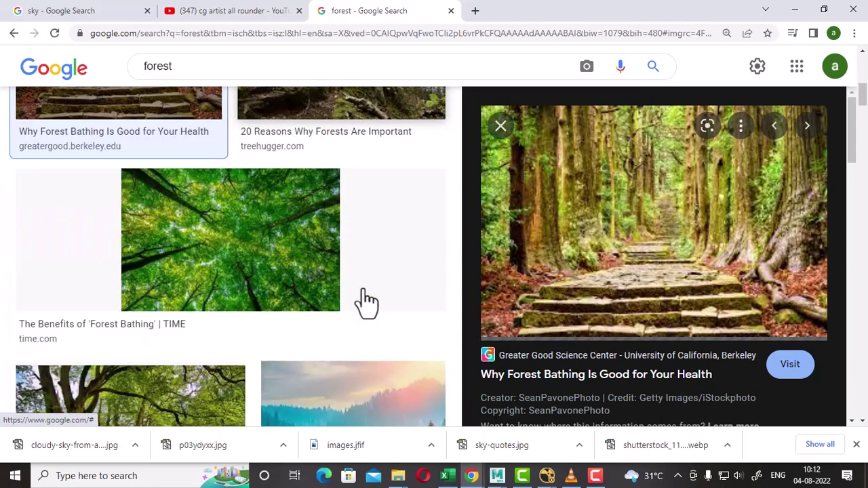
{"action": "scroll", "coordinate": [362, 294], "scroll_direction": "down", "scroll_amount": 3}
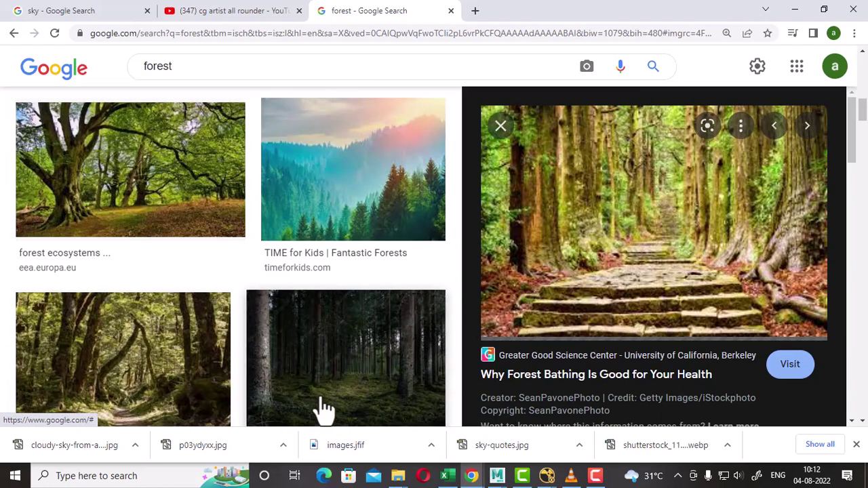
{"action": "left_click", "coordinate": [339, 386]}
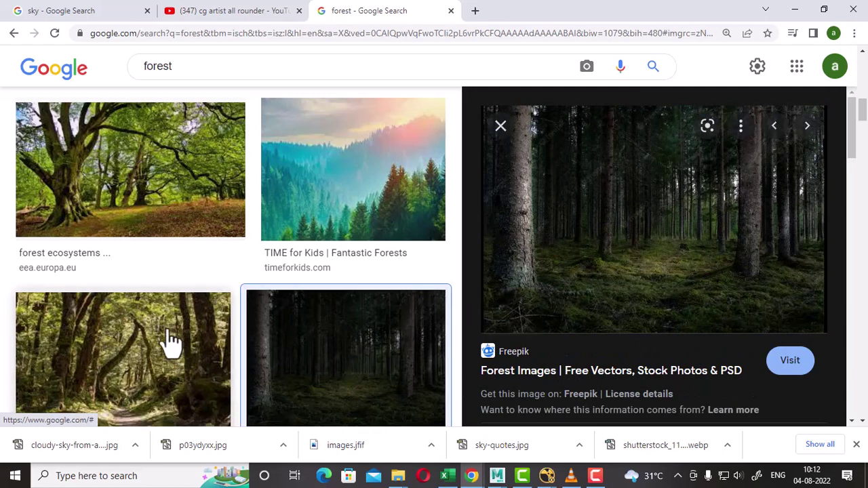
{"action": "scroll", "coordinate": [135, 318], "scroll_direction": "down", "scroll_amount": 3}
{"action": "left_click", "coordinate": [153, 128]}
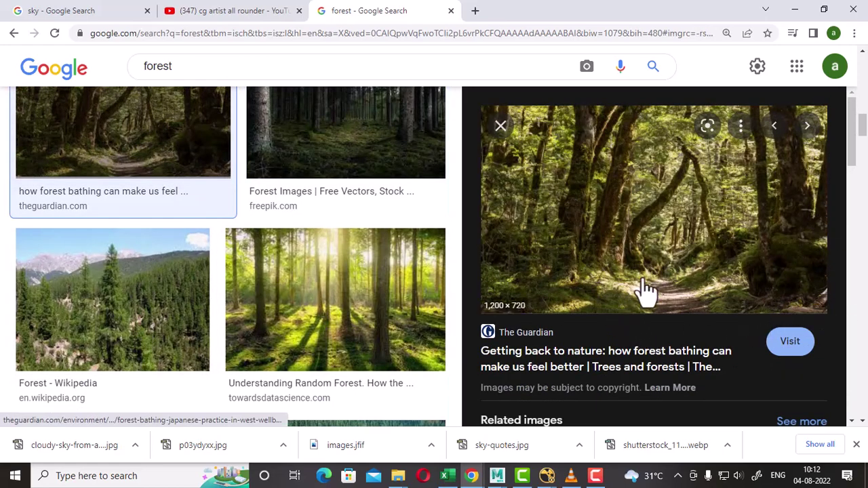
{"action": "scroll", "coordinate": [233, 263], "scroll_direction": "down", "scroll_amount": 3}
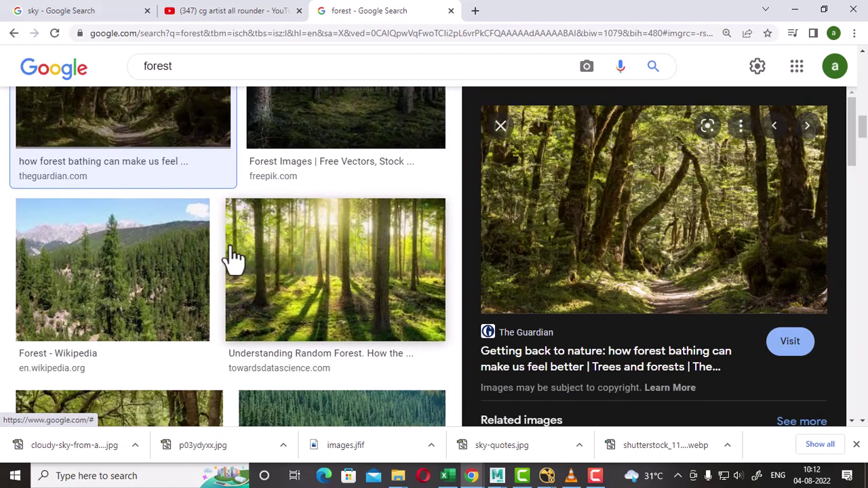
{"action": "scroll", "coordinate": [258, 295], "scroll_direction": "down", "scroll_amount": 3}
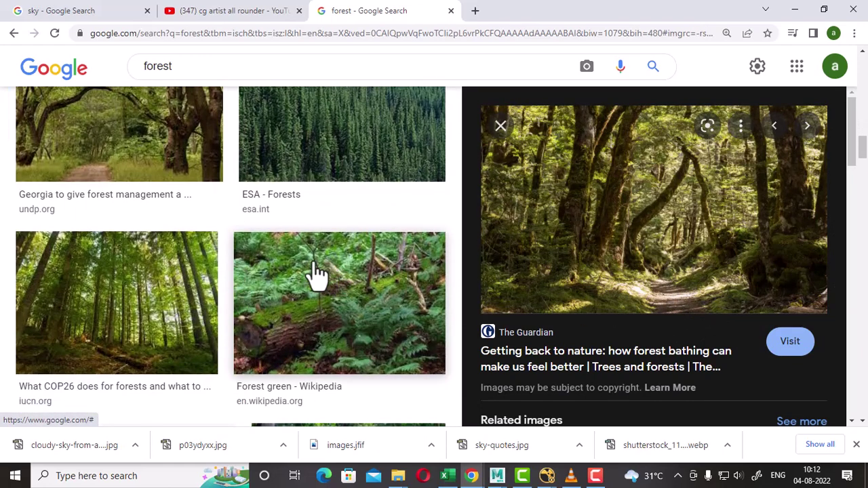
{"action": "scroll", "coordinate": [322, 278], "scroll_direction": "down", "scroll_amount": 5}
{"action": "left_click", "coordinate": [351, 198]}
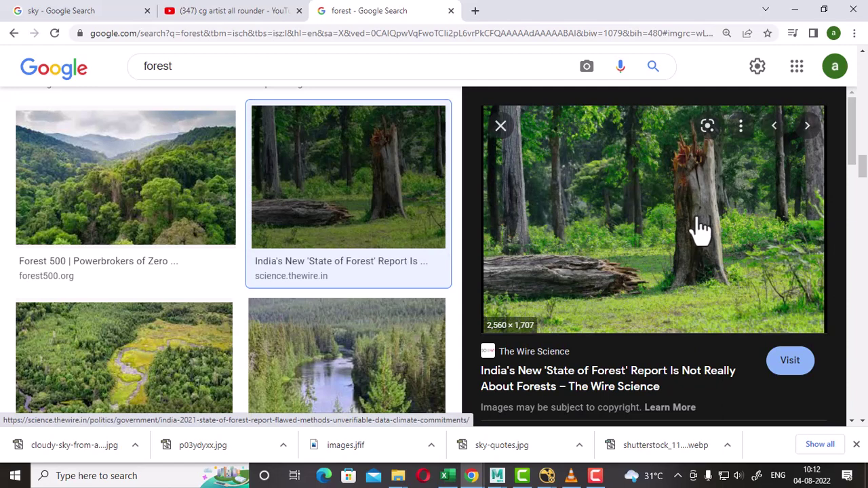
- Save the previewed forest photo as a JPEG into a new 'shot2' folder inside green and blue
{"action": "right_click", "coordinate": [662, 181]}
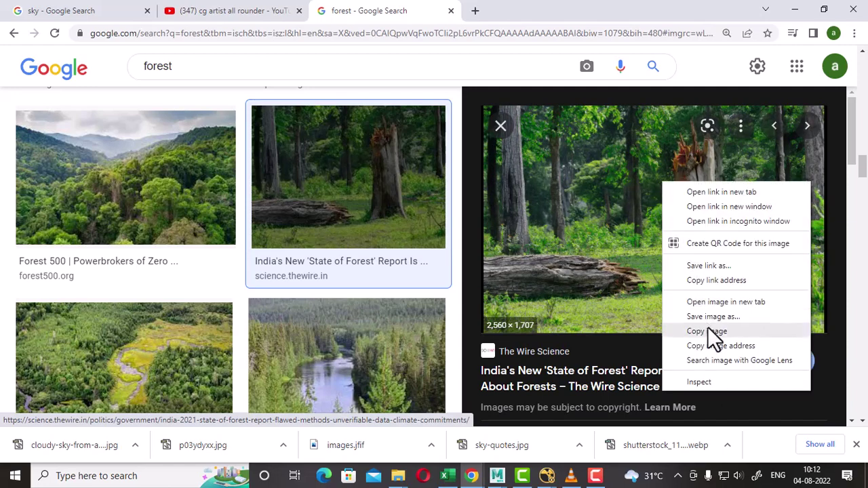
{"action": "left_click", "coordinate": [711, 319]}
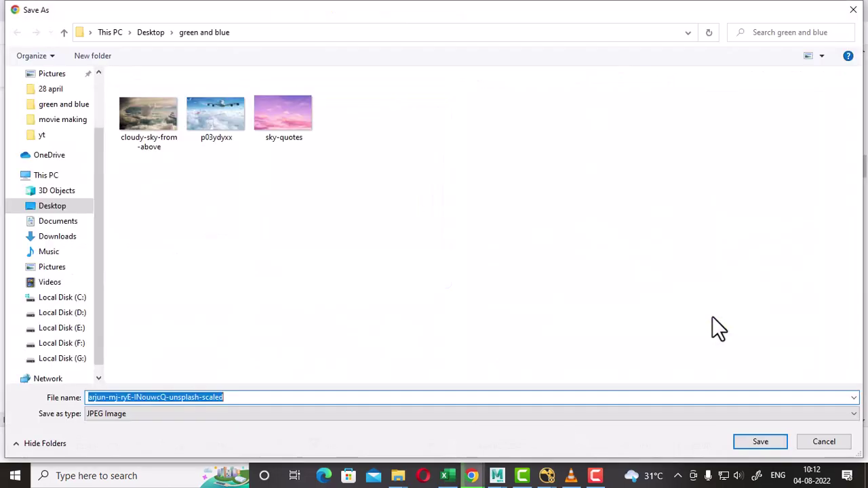
{"action": "left_click", "coordinate": [93, 57]}
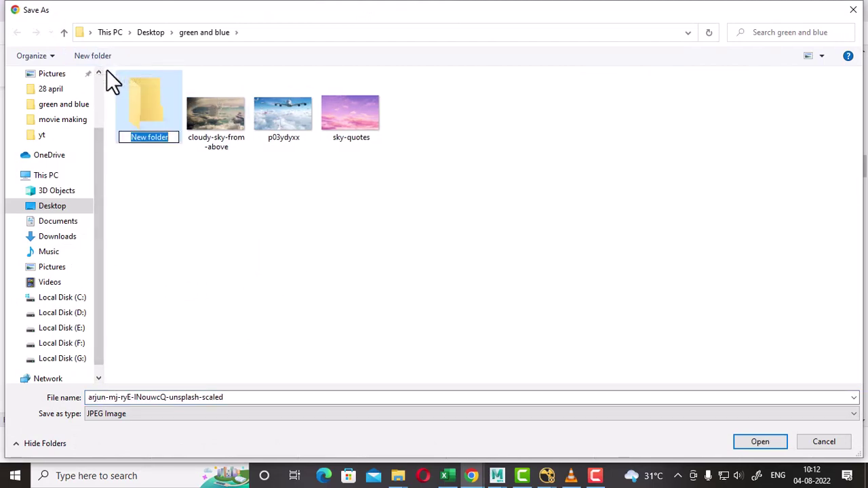
{"action": "type", "text": "shot"}
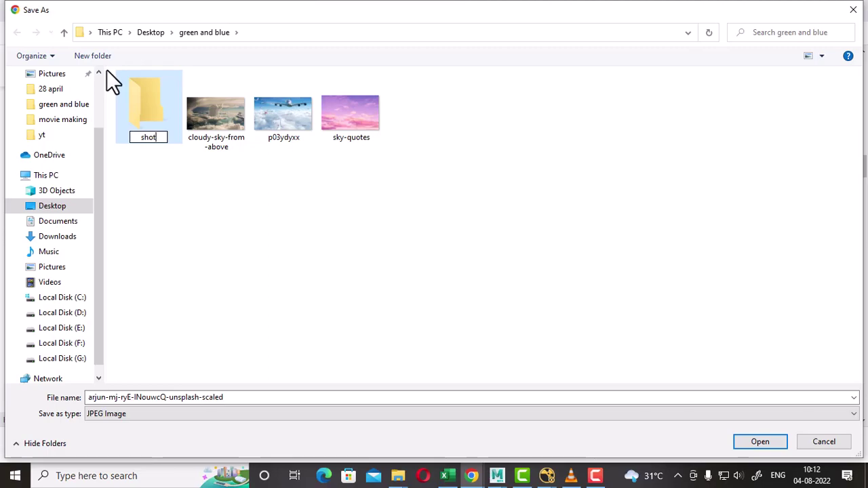
{"action": "type", "text": "2"}
{"action": "key", "text": "Return"}
{"action": "key", "text": "Return"}
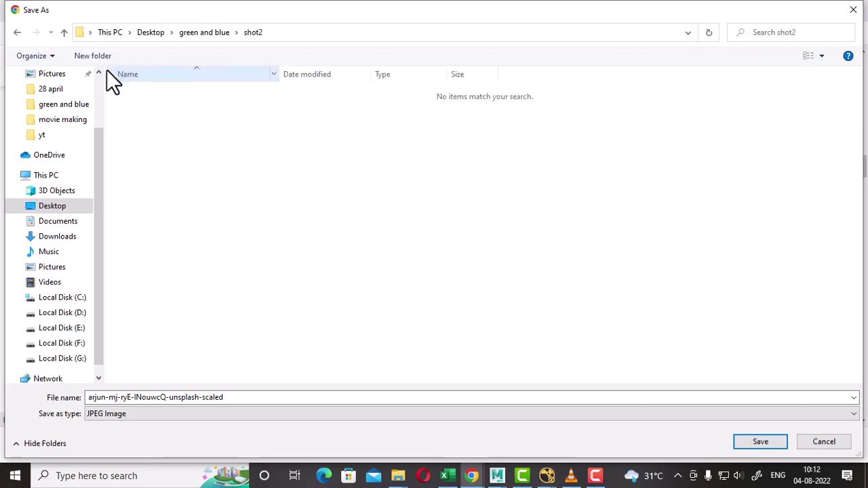
{"action": "left_click", "coordinate": [753, 441]}
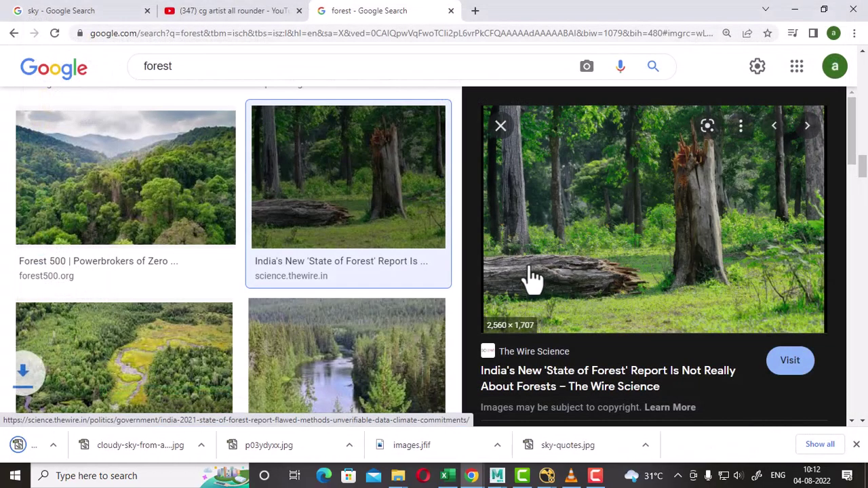
- Scroll far down the forest results and preview the 'Forest Good for Your Brain' image
{"action": "scroll", "coordinate": [611, 281], "scroll_direction": "down", "scroll_amount": 5}
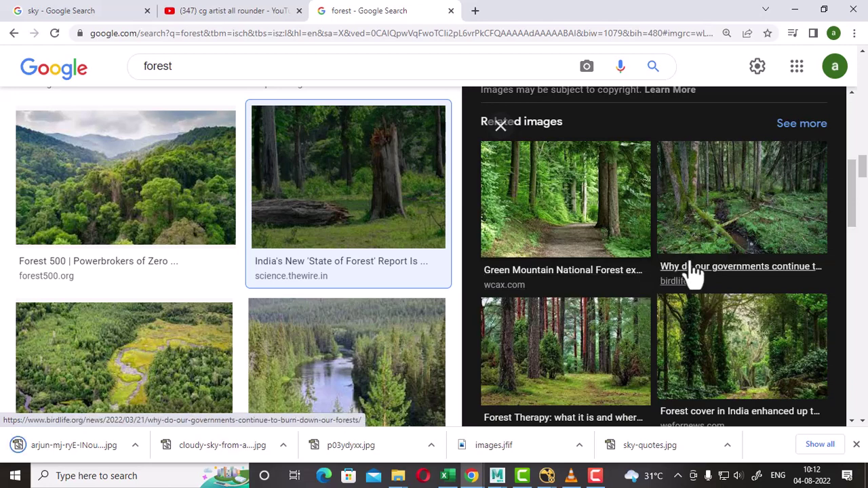
{"action": "scroll", "coordinate": [613, 258], "scroll_direction": "down", "scroll_amount": 4}
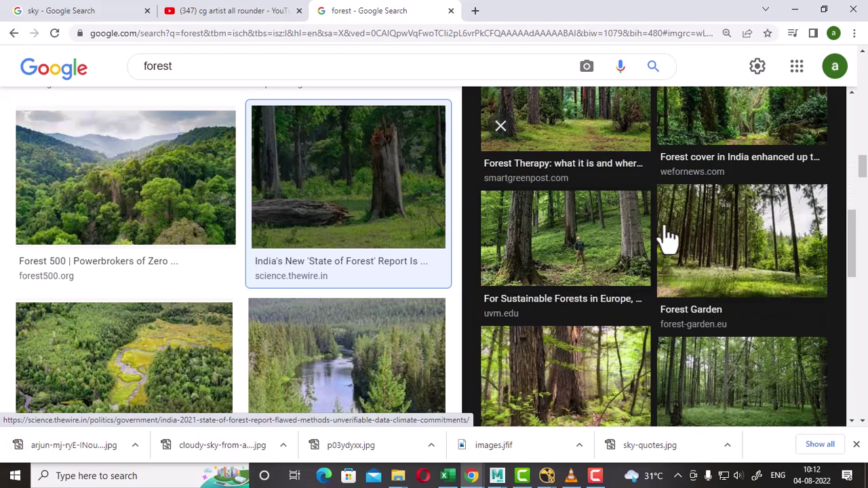
{"action": "scroll", "coordinate": [654, 247], "scroll_direction": "down", "scroll_amount": 3}
{"action": "scroll", "coordinate": [654, 250], "scroll_direction": "down", "scroll_amount": 4}
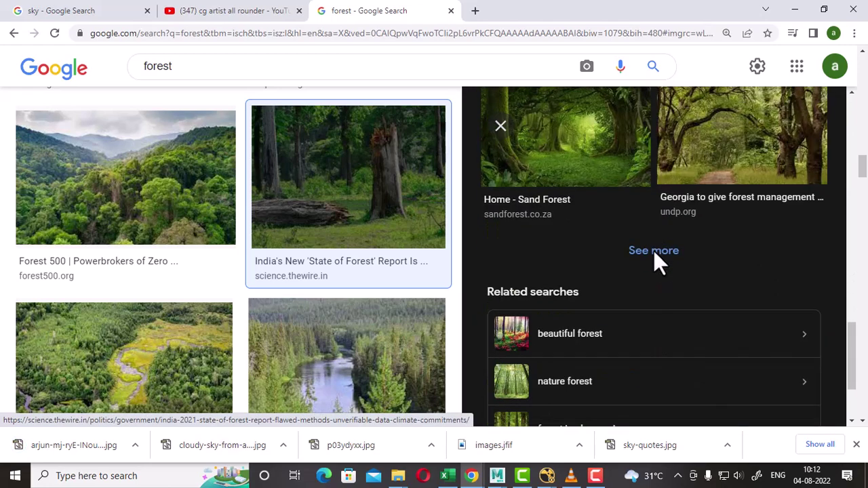
{"action": "scroll", "coordinate": [237, 342], "scroll_direction": "down", "scroll_amount": 3}
{"action": "scroll", "coordinate": [305, 287], "scroll_direction": "down", "scroll_amount": 1}
{"action": "scroll", "coordinate": [304, 295], "scroll_direction": "down", "scroll_amount": 2}
{"action": "scroll", "coordinate": [335, 294], "scroll_direction": "down", "scroll_amount": 2}
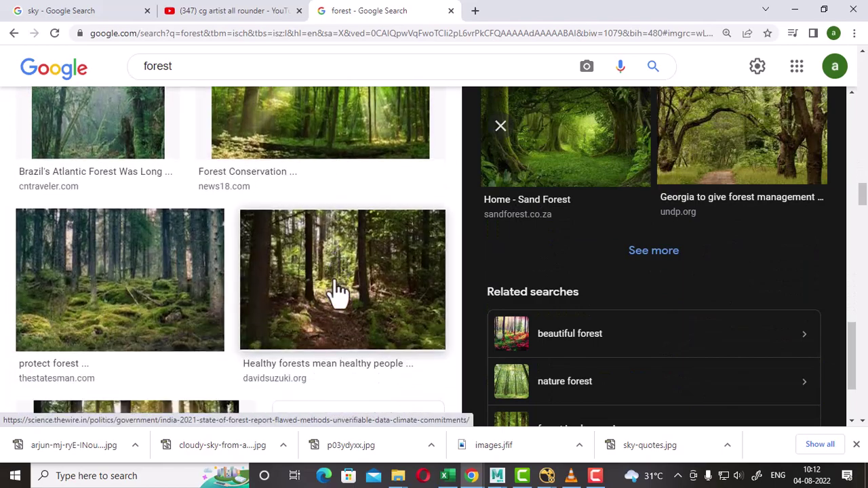
{"action": "scroll", "coordinate": [337, 288], "scroll_direction": "down", "scroll_amount": 2}
{"action": "scroll", "coordinate": [337, 290], "scroll_direction": "down", "scroll_amount": 4}
{"action": "scroll", "coordinate": [351, 294], "scroll_direction": "down", "scroll_amount": 4}
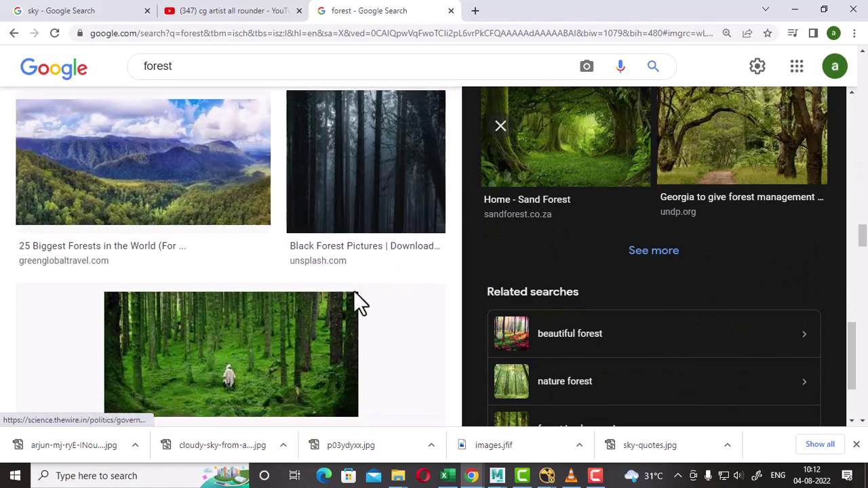
{"action": "scroll", "coordinate": [354, 292], "scroll_direction": "down", "scroll_amount": 4}
{"action": "scroll", "coordinate": [353, 291], "scroll_direction": "down", "scroll_amount": 1}
{"action": "scroll", "coordinate": [356, 301], "scroll_direction": "down", "scroll_amount": 2}
{"action": "scroll", "coordinate": [355, 302], "scroll_direction": "down", "scroll_amount": 1}
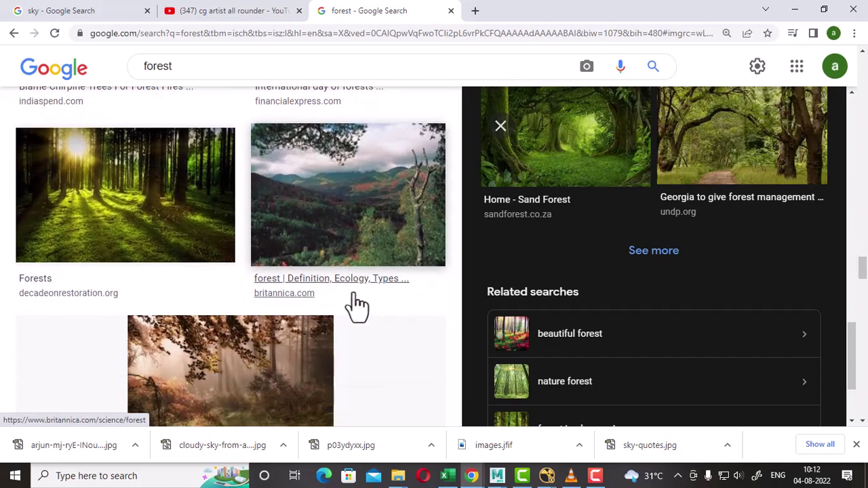
{"action": "scroll", "coordinate": [354, 301], "scroll_direction": "down", "scroll_amount": 3}
{"action": "scroll", "coordinate": [358, 310], "scroll_direction": "down", "scroll_amount": 4}
{"action": "scroll", "coordinate": [355, 314], "scroll_direction": "down", "scroll_amount": 2}
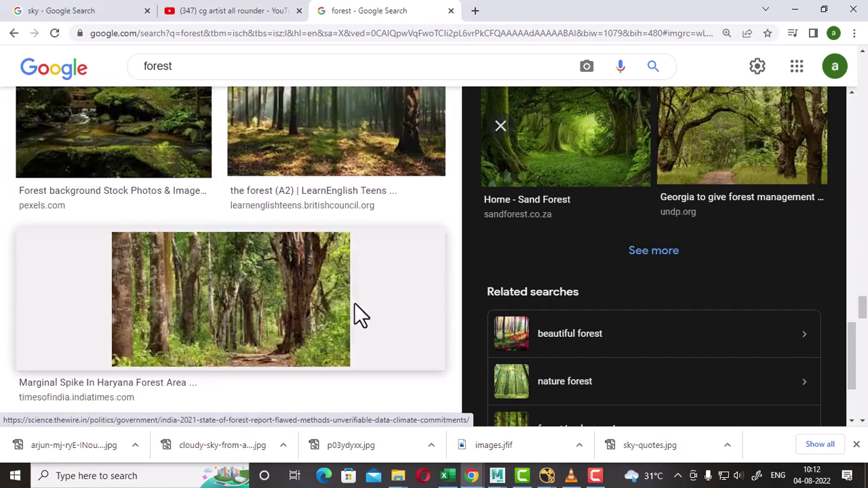
{"action": "scroll", "coordinate": [359, 318], "scroll_direction": "down", "scroll_amount": 2}
{"action": "scroll", "coordinate": [380, 316], "scroll_direction": "down", "scroll_amount": 4}
{"action": "scroll", "coordinate": [383, 323], "scroll_direction": "down", "scroll_amount": 5}
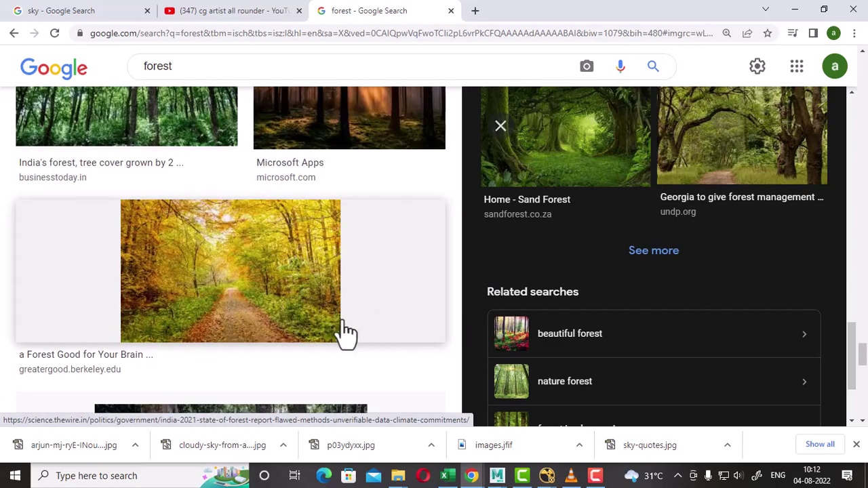
{"action": "left_click", "coordinate": [259, 320]}
- Preview the waterfall 'Climate Benefits of Forests' image from Eos.org at 1,200 × 675
{"action": "scroll", "coordinate": [674, 329], "scroll_direction": "down", "scroll_amount": 4}
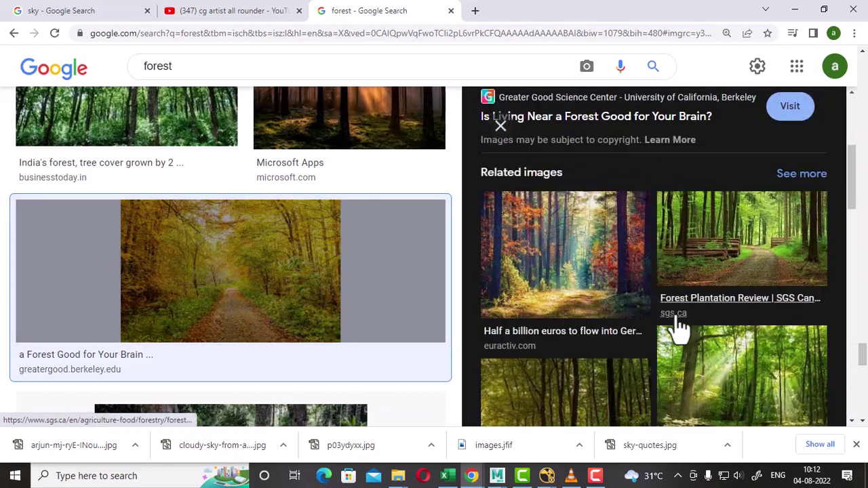
{"action": "scroll", "coordinate": [678, 298], "scroll_direction": "down", "scroll_amount": 5}
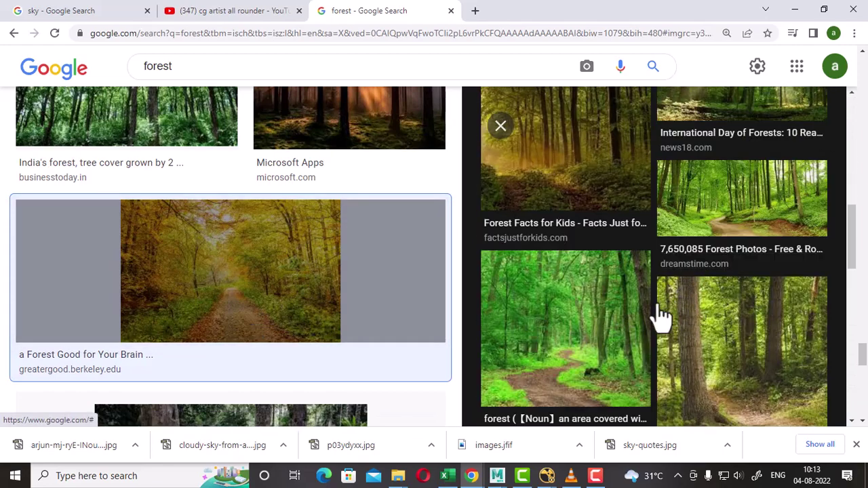
{"action": "scroll", "coordinate": [651, 320], "scroll_direction": "down", "scroll_amount": 3}
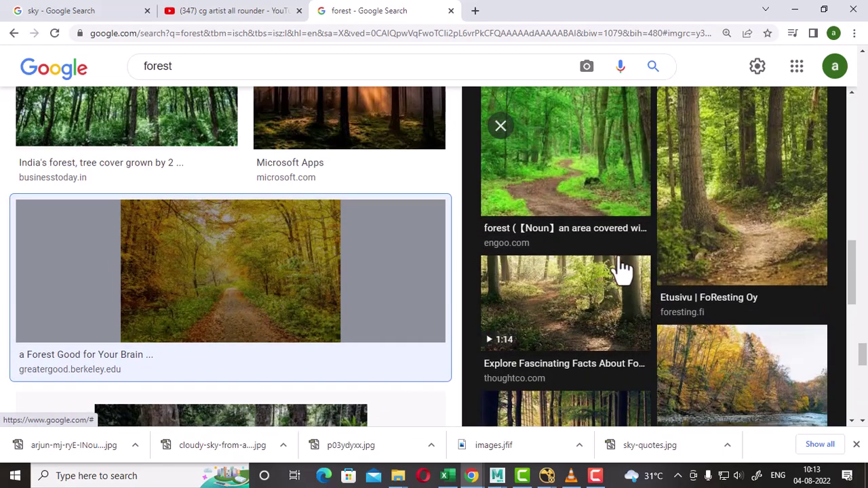
{"action": "scroll", "coordinate": [301, 310], "scroll_direction": "down", "scroll_amount": 5}
{"action": "scroll", "coordinate": [304, 310], "scroll_direction": "down", "scroll_amount": 3}
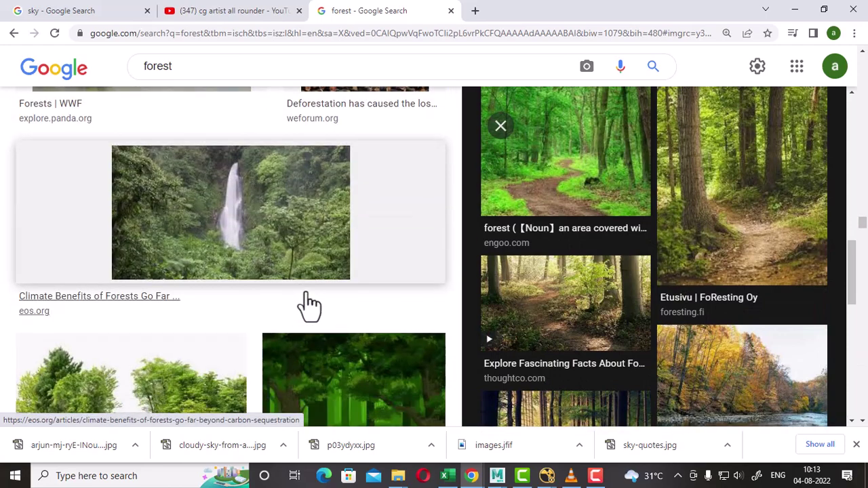
{"action": "scroll", "coordinate": [310, 305], "scroll_direction": "down", "scroll_amount": 5}
{"action": "scroll", "coordinate": [315, 305], "scroll_direction": "up", "scroll_amount": 3}
{"action": "scroll", "coordinate": [319, 312], "scroll_direction": "up", "scroll_amount": 1}
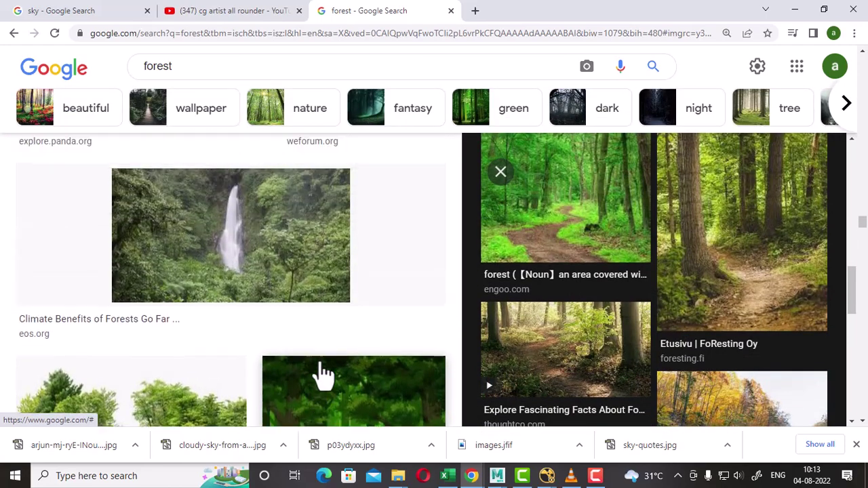
{"action": "scroll", "coordinate": [299, 305], "scroll_direction": "up", "scroll_amount": 1}
{"action": "left_click", "coordinate": [271, 309]}
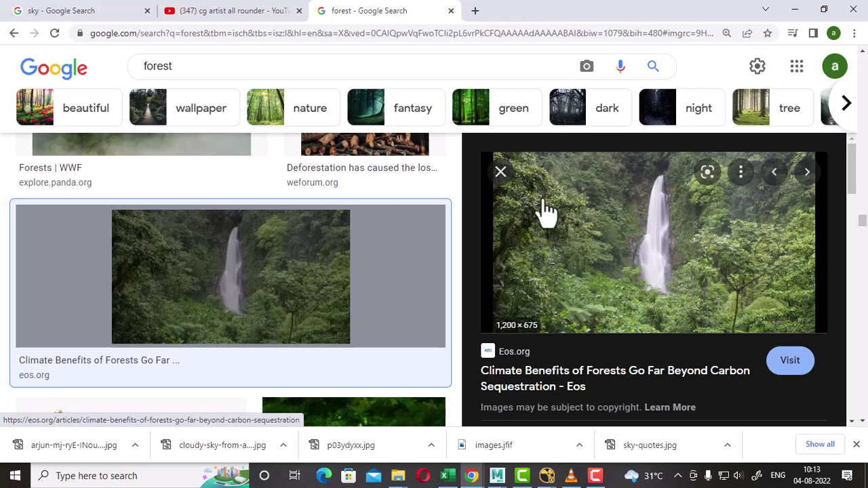
- Save the waterfall image as dominica-forest.webp in the shot2 folder
{"action": "right_click", "coordinate": [657, 241]}
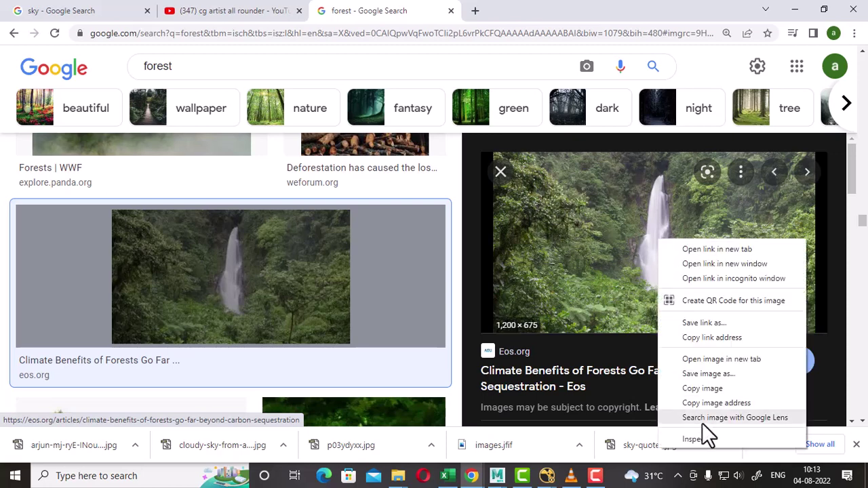
{"action": "left_click", "coordinate": [717, 374]}
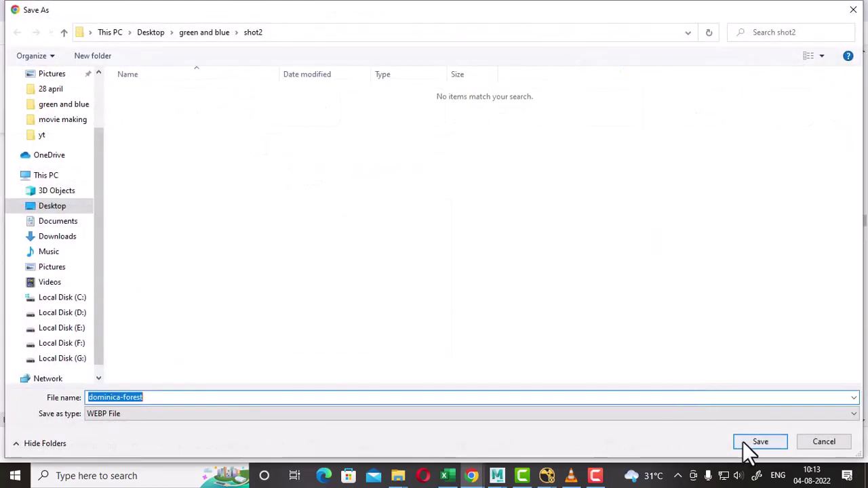
{"action": "left_click", "coordinate": [757, 442]}
{"action": "scroll", "coordinate": [302, 310], "scroll_direction": "down", "scroll_amount": 5}
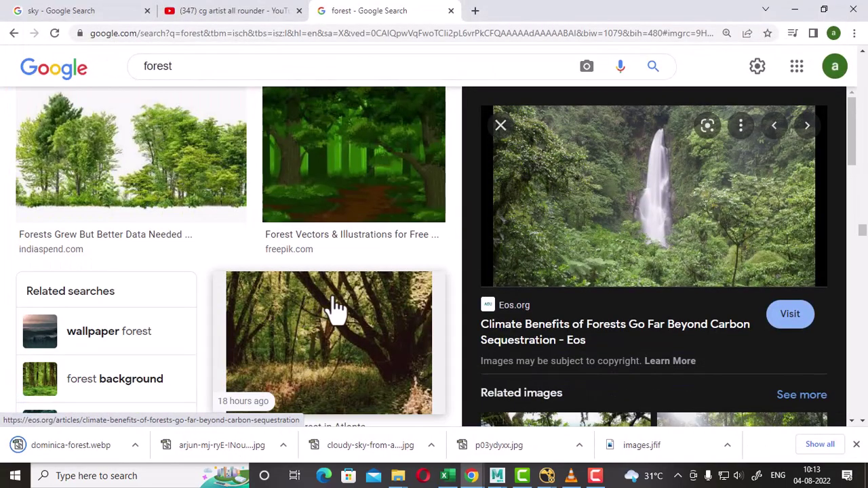
{"action": "scroll", "coordinate": [337, 309], "scroll_direction": "down", "scroll_amount": 4}
{"action": "scroll", "coordinate": [337, 308], "scroll_direction": "down", "scroll_amount": 3}
{"action": "scroll", "coordinate": [335, 305], "scroll_direction": "down", "scroll_amount": 3}
{"action": "scroll", "coordinate": [339, 306], "scroll_direction": "down", "scroll_amount": 3}
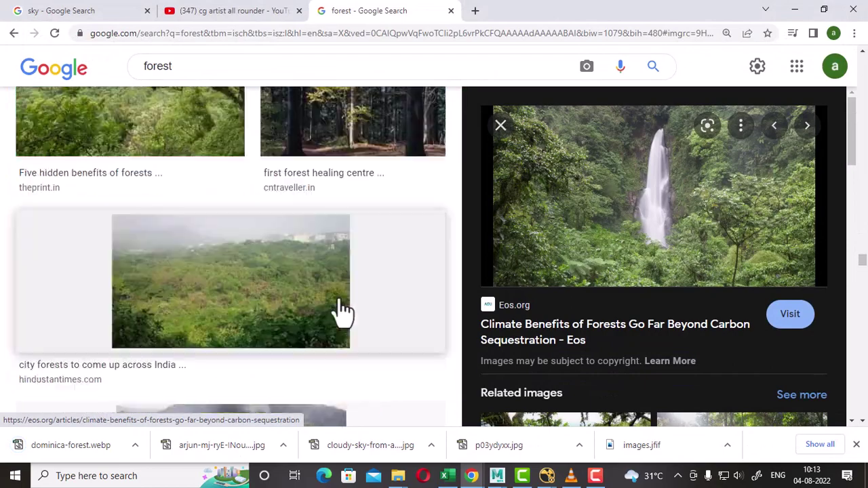
{"action": "scroll", "coordinate": [343, 310], "scroll_direction": "down", "scroll_amount": 2}
{"action": "scroll", "coordinate": [239, 306], "scroll_direction": "down", "scroll_amount": 3}
{"action": "scroll", "coordinate": [304, 323], "scroll_direction": "down", "scroll_amount": 3}
{"action": "scroll", "coordinate": [355, 314], "scroll_direction": "down", "scroll_amount": 3}
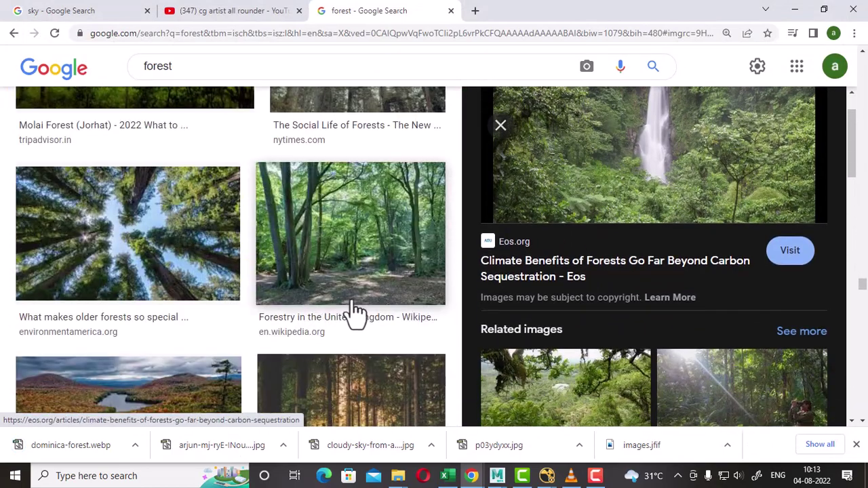
{"action": "scroll", "coordinate": [356, 312], "scroll_direction": "down", "scroll_amount": 3}
{"action": "scroll", "coordinate": [354, 310], "scroll_direction": "down", "scroll_amount": 3}
{"action": "scroll", "coordinate": [352, 310], "scroll_direction": "down", "scroll_amount": 3}
{"action": "scroll", "coordinate": [353, 316], "scroll_direction": "down", "scroll_amount": 3}
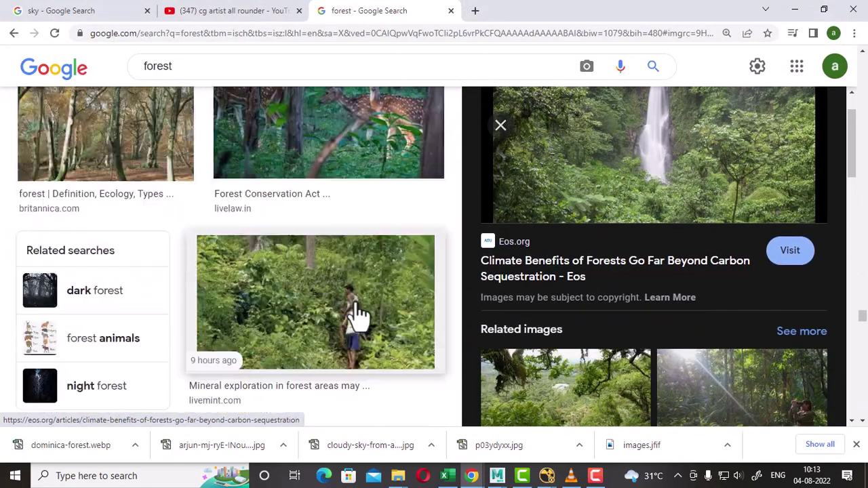
{"action": "scroll", "coordinate": [356, 314], "scroll_direction": "down", "scroll_amount": 3}
{"action": "scroll", "coordinate": [356, 322], "scroll_direction": "down", "scroll_amount": 3}
{"action": "scroll", "coordinate": [355, 333], "scroll_direction": "down", "scroll_amount": 3}
{"action": "scroll", "coordinate": [640, 292], "scroll_direction": "down", "scroll_amount": 3}
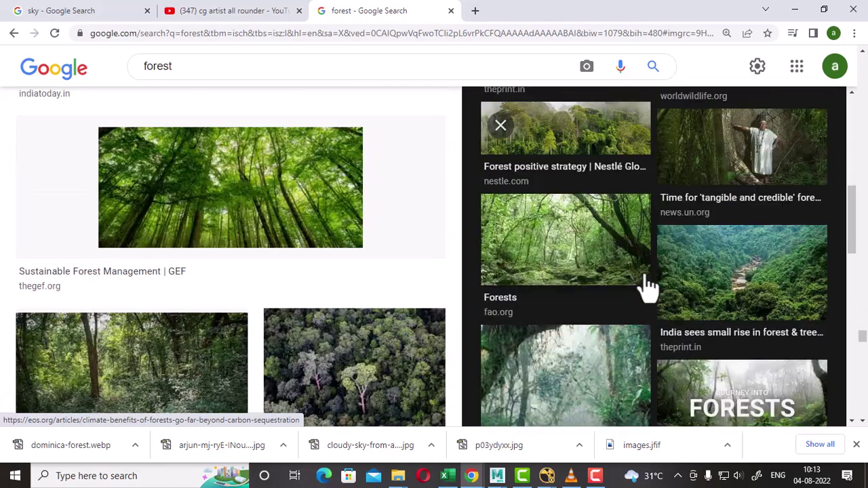
{"action": "scroll", "coordinate": [647, 305], "scroll_direction": "down", "scroll_amount": 3}
{"action": "mouse_move", "coordinate": [545, 473]}
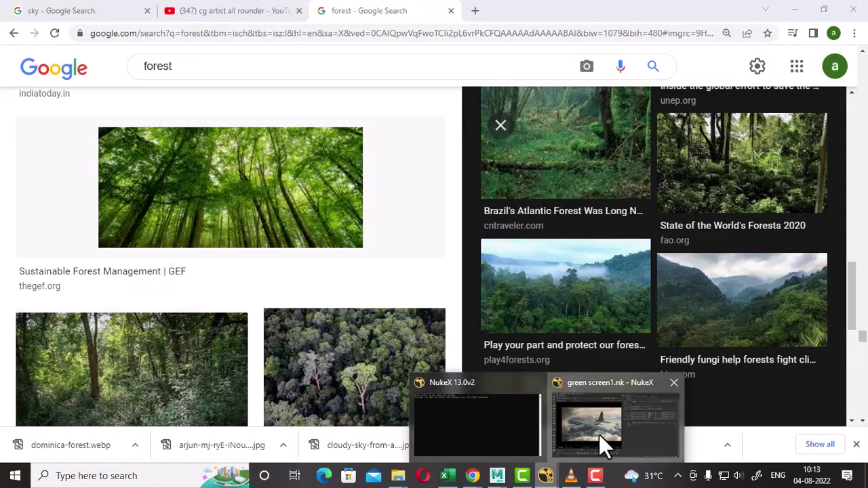
- Launch a second NukeX 13.0v2 session via the 'nuke' Start search beside green screen1.nk
{"action": "left_click", "coordinate": [600, 433]}
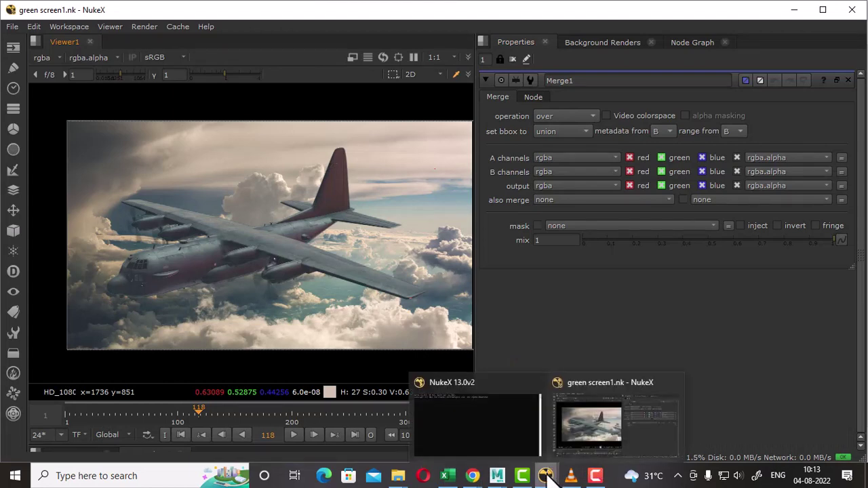
{"action": "key", "text": "super"}
{"action": "type", "text": "nuke"}
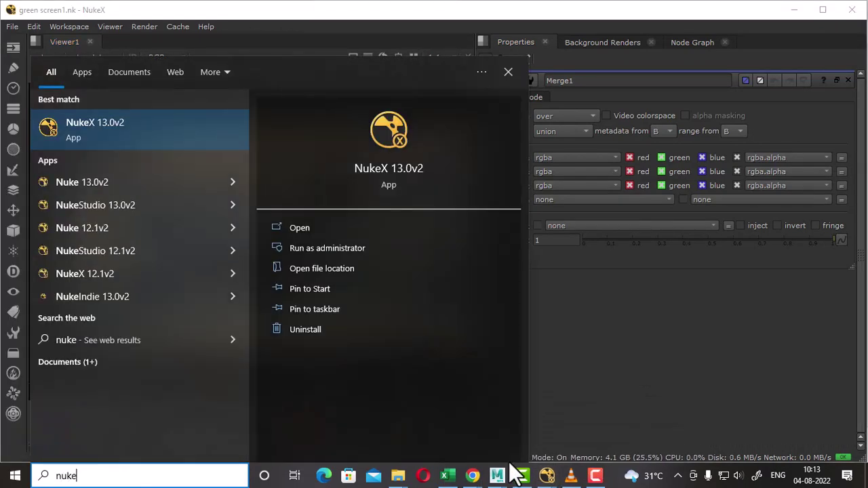
{"action": "left_click", "coordinate": [129, 132]}
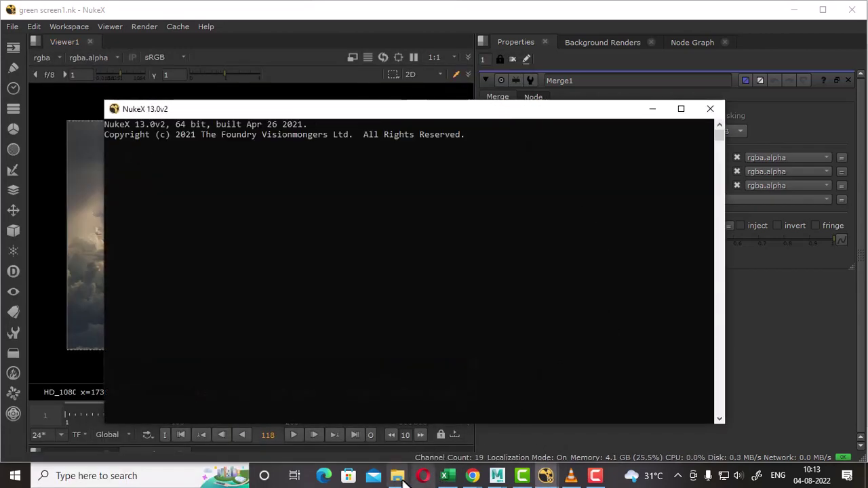
- Maximize the green and blue folder and preview the Lion - 118702 video in VLC
{"action": "mouse_move", "coordinate": [400, 478]}
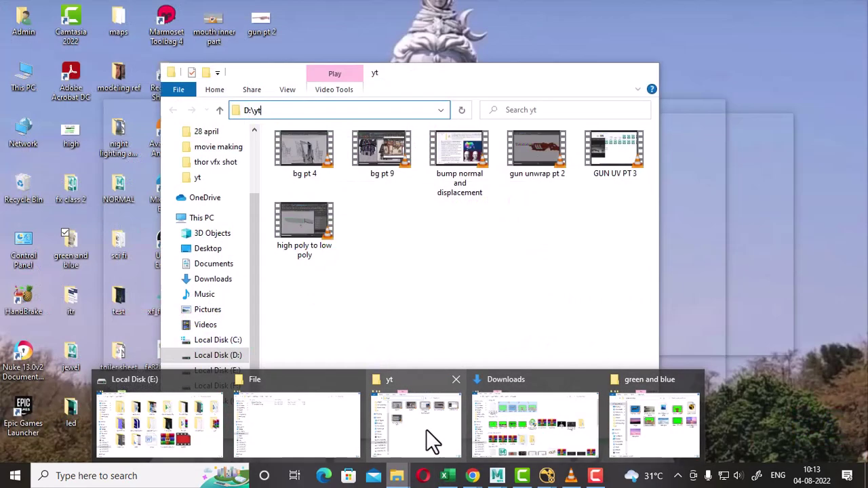
{"action": "left_click", "coordinate": [652, 434]}
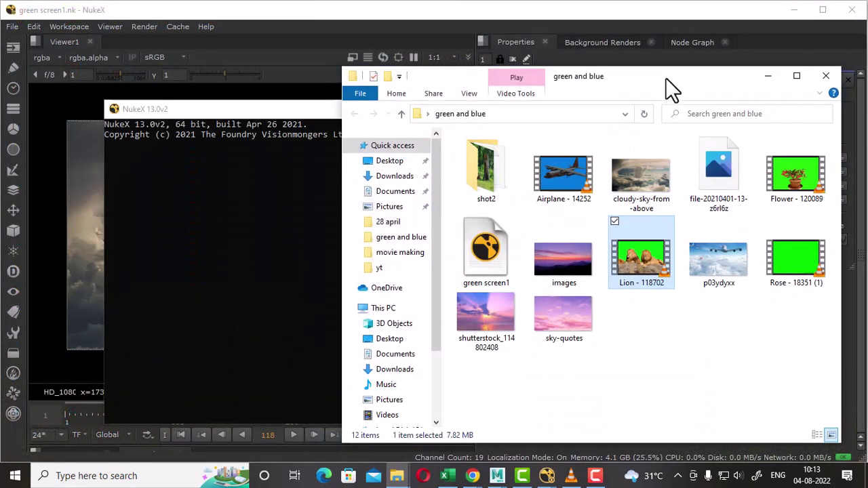
{"action": "double_click", "coordinate": [665, 77]}
{"action": "left_click", "coordinate": [118, 119]}
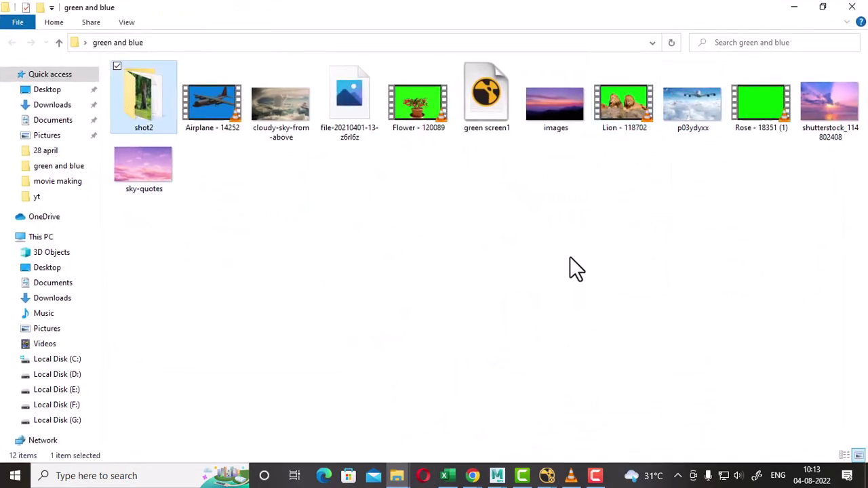
{"action": "left_click", "coordinate": [613, 125]}
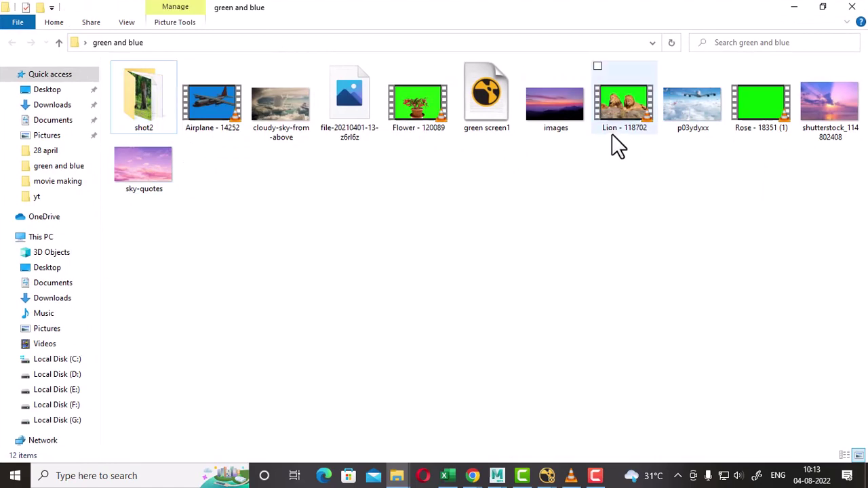
{"action": "double_click", "coordinate": [629, 104]}
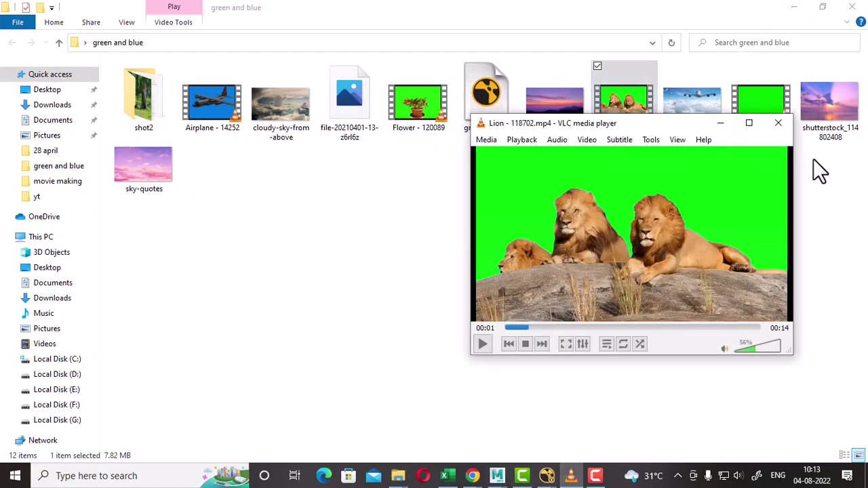
{"action": "left_click", "coordinate": [778, 123]}
- Move the Lion - 118702 video into shot2 and check it holds both forest images too
{"action": "mouse_move", "coordinate": [630, 112]}
{"action": "left_mouse_down"}
{"action": "mouse_move", "coordinate": [157, 173]}
{"action": "mouse_move", "coordinate": [149, 124]}
{"action": "left_mouse_up"}
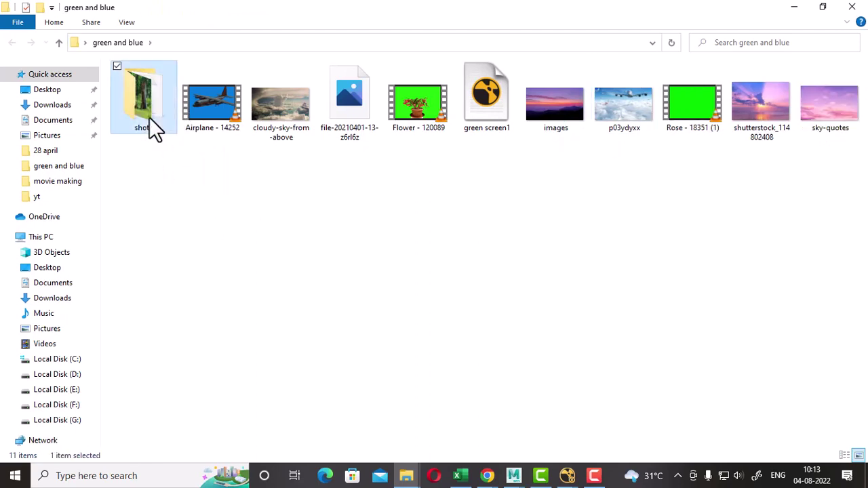
{"action": "double_click", "coordinate": [149, 119]}
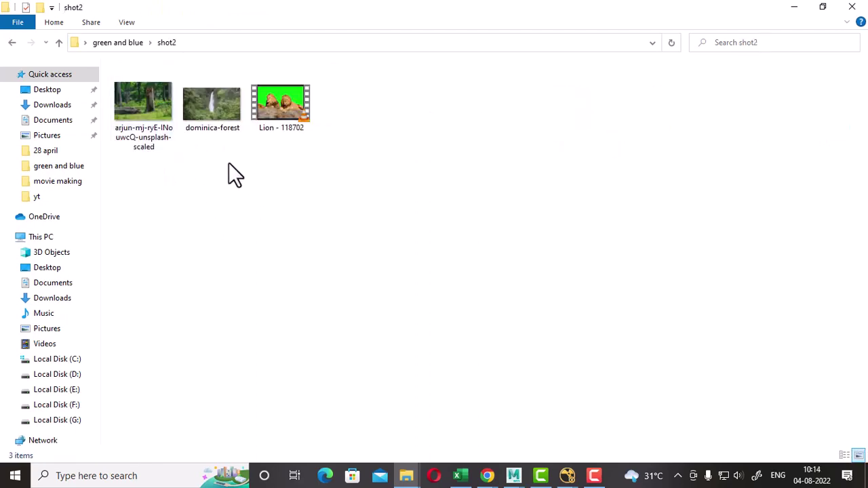
{"action": "left_click_drag", "start_coordinate": [223, 162], "coordinate": [154, 89]}
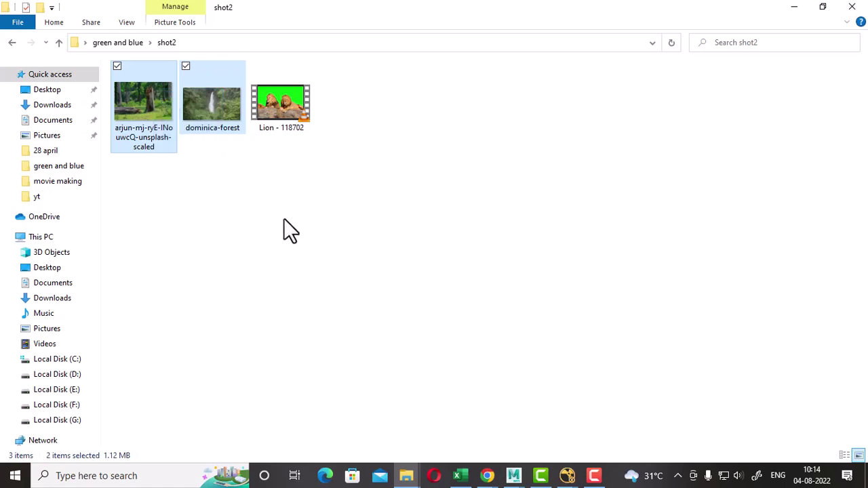
{"action": "left_click_drag", "start_coordinate": [351, 188], "coordinate": [297, 102]}
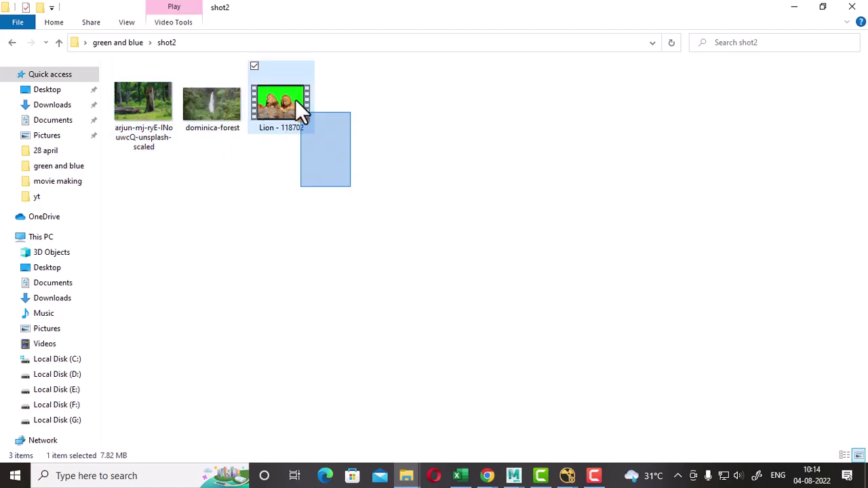
{"action": "left_click", "coordinate": [395, 177]}
{"action": "left_click", "coordinate": [567, 476]}
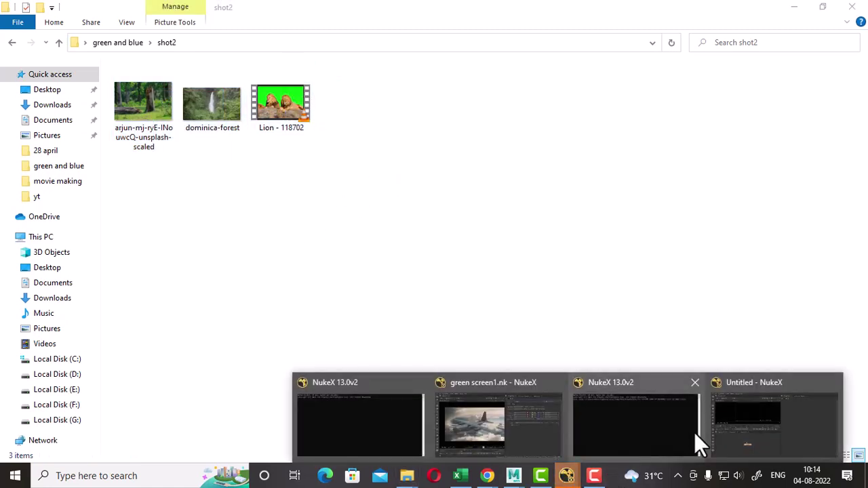
- Dock the Node Graph beside Properties, collapse the Curve Editor, and zoom the graph onto Viewer1
{"action": "left_click", "coordinate": [740, 424]}
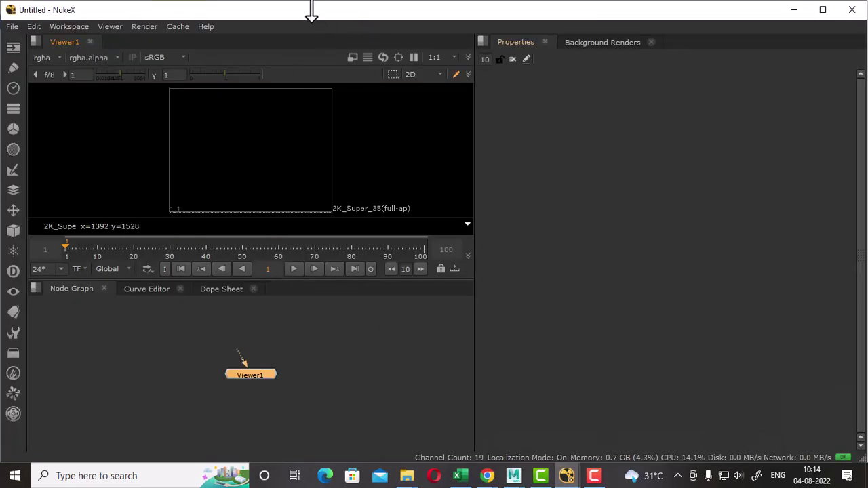
{"action": "left_click_drag", "start_coordinate": [65, 286], "coordinate": [702, 162]}
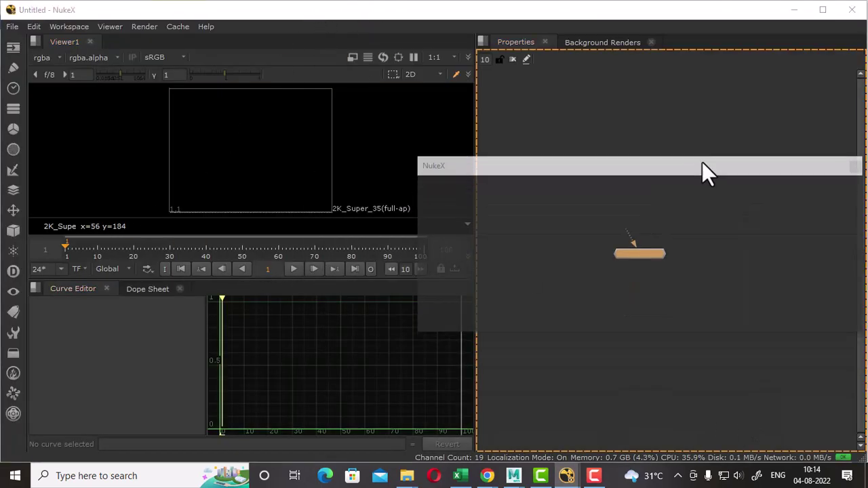
{"action": "left_click_drag", "start_coordinate": [273, 280], "coordinate": [290, 443]}
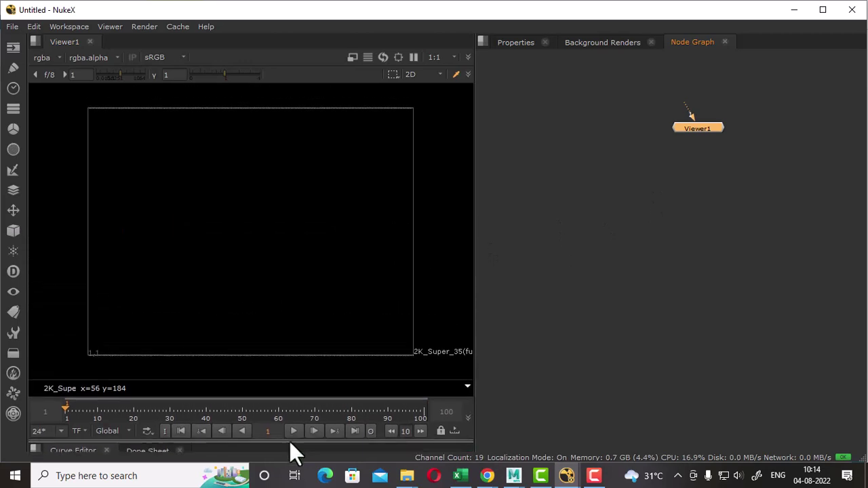
{"action": "scroll", "coordinate": [737, 257], "scroll_direction": "up", "scroll_amount": 3}
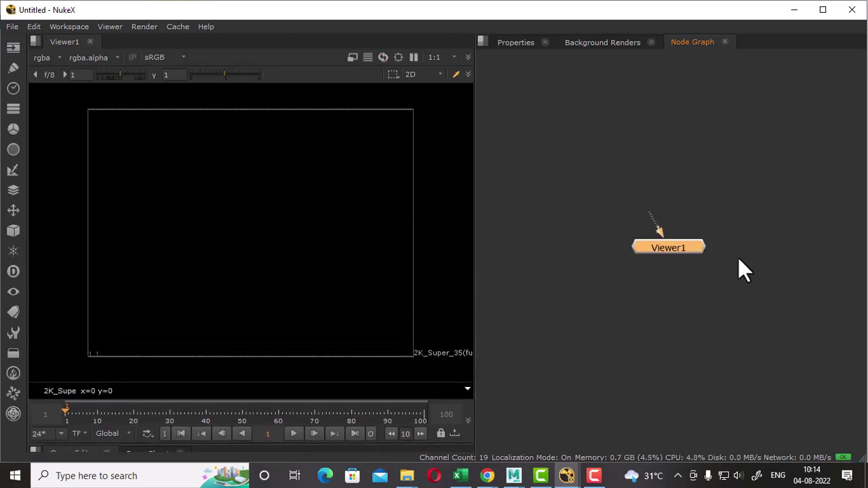
{"action": "mouse_move", "coordinate": [722, 279]}
{"action": "left_mouse_down"}
{"action": "mouse_move", "coordinate": [692, 226]}
{"action": "mouse_move", "coordinate": [808, 212]}
{"action": "mouse_move", "coordinate": [787, 250]}
{"action": "left_mouse_up"}
{"action": "scroll", "coordinate": [703, 229], "scroll_direction": "up", "scroll_amount": 3}
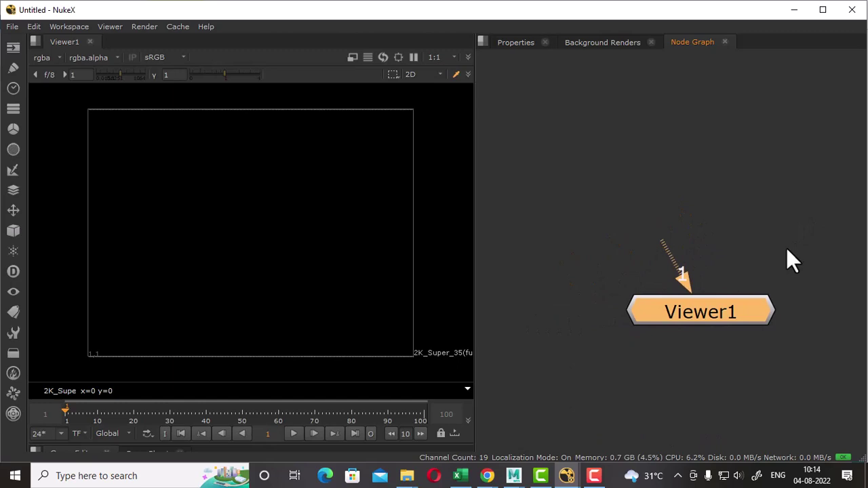
{"action": "left_click", "coordinate": [410, 477]}
- Drag the Lion clip from shot2 into Nuke's Node Graph, then drag in dominica-forest
{"action": "left_click", "coordinate": [645, 417]}
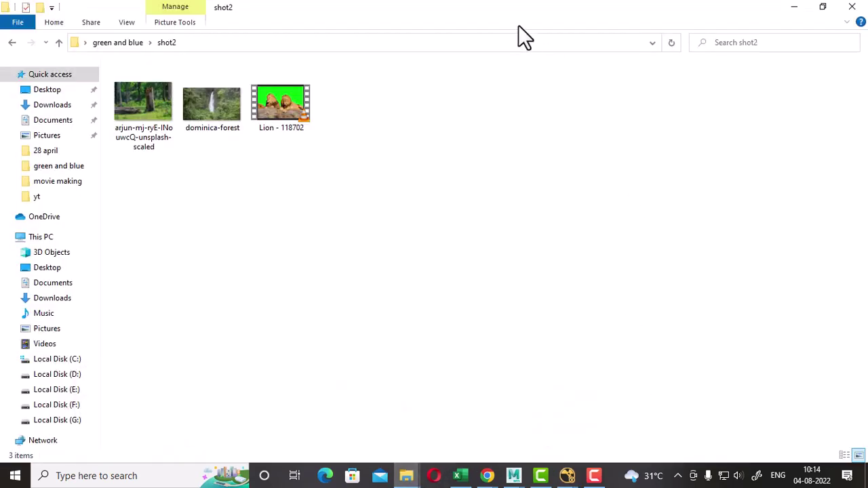
{"action": "mouse_move", "coordinate": [518, 25]}
{"action": "left_mouse_down"}
{"action": "mouse_move", "coordinate": [404, 227]}
{"action": "mouse_move", "coordinate": [403, 171]}
{"action": "left_mouse_up"}
{"action": "left_click_drag", "start_coordinate": [450, 270], "coordinate": [749, 183]}
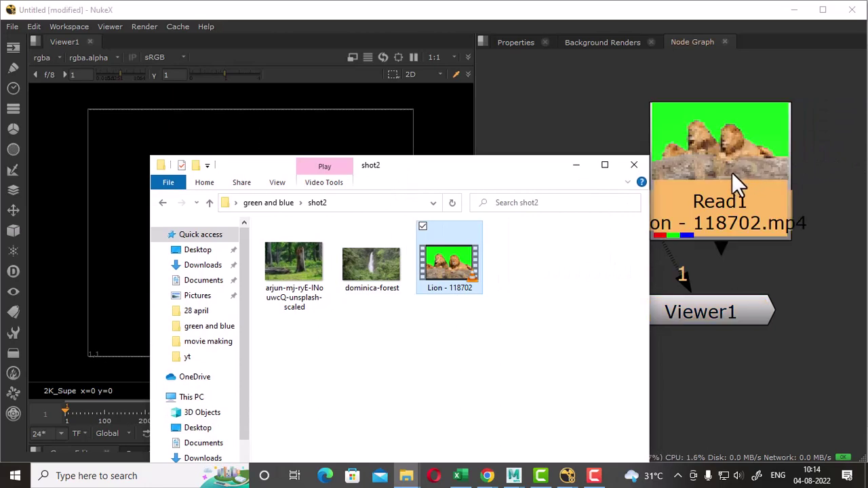
{"action": "left_click_drag", "start_coordinate": [387, 286], "coordinate": [550, 240]}
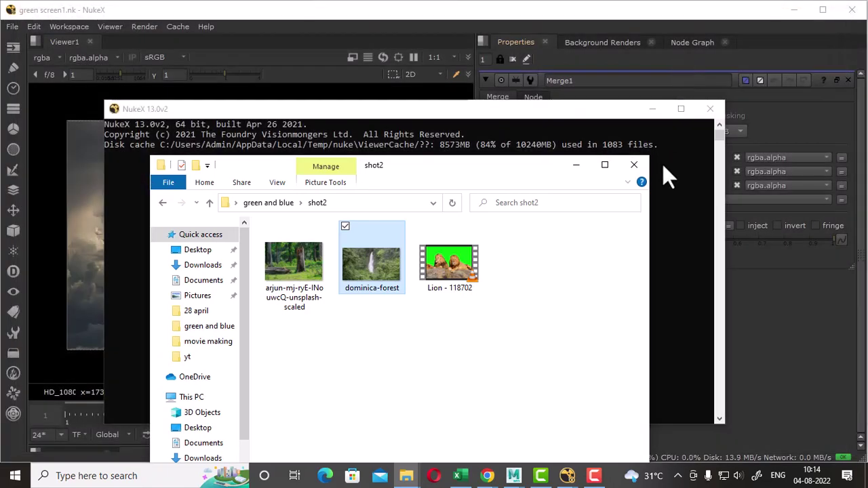
- Relaunch NukeX 13.0v2 after the crash, dismiss the Issue Reporter, and move the shot2 window aside
{"action": "key", "text": "super"}
{"action": "type", "text": "nuke"}
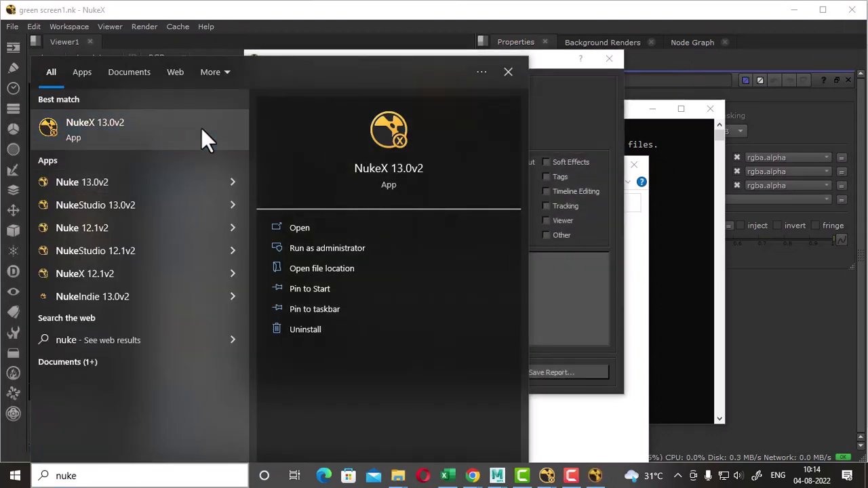
{"action": "left_click", "coordinate": [608, 59]}
{"action": "left_click", "coordinate": [609, 59]}
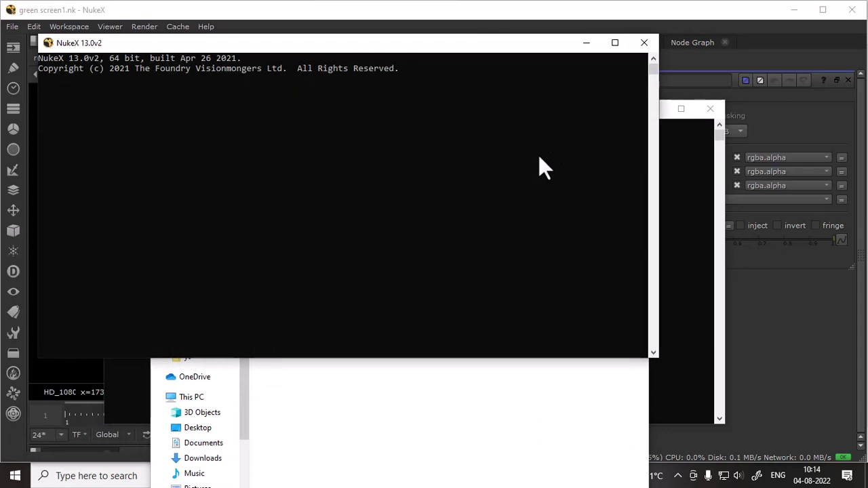
{"action": "left_click", "coordinate": [471, 417]}
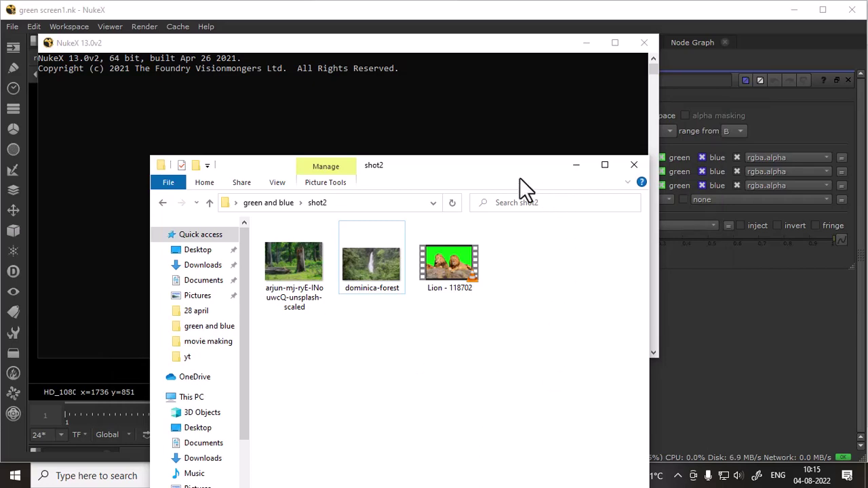
{"action": "left_click_drag", "start_coordinate": [520, 178], "coordinate": [475, 297]}
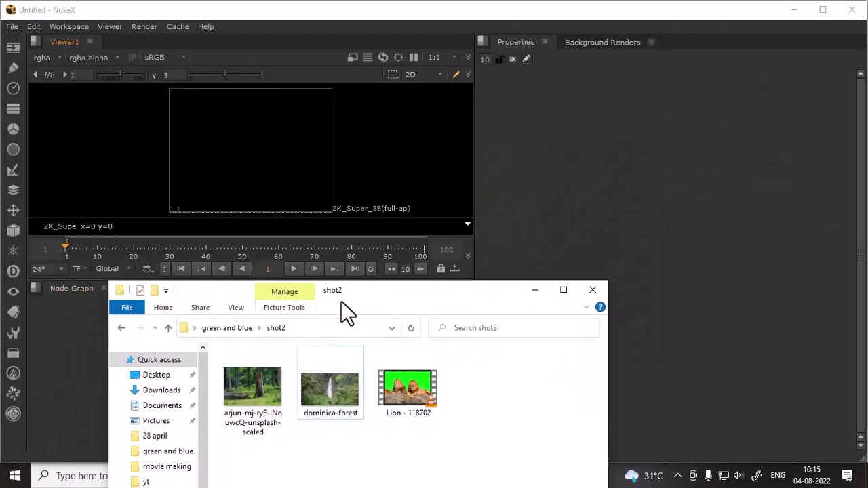
- Import the arjun forest photo and the Lion clip into the Node Graph as Read nodes
{"action": "left_click_drag", "start_coordinate": [341, 302], "coordinate": [578, 257]}
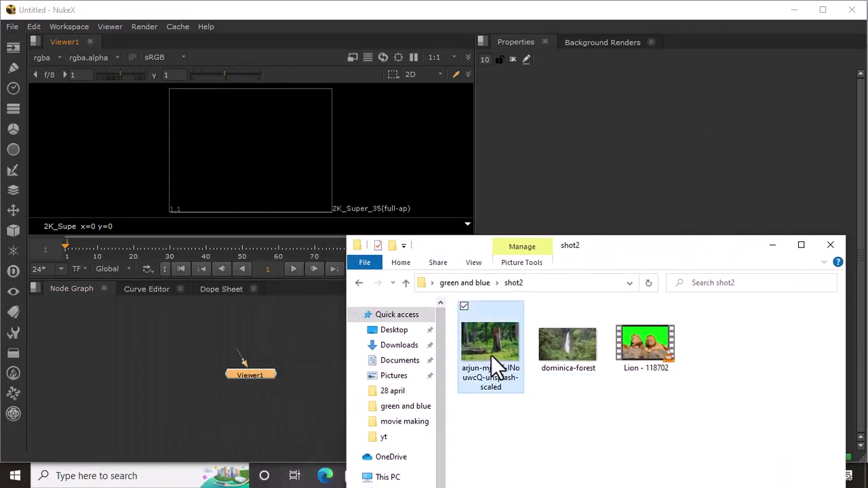
{"action": "left_click_drag", "start_coordinate": [491, 355], "coordinate": [144, 381]}
{"action": "mouse_move", "coordinate": [644, 345]}
{"action": "left_mouse_down"}
{"action": "mouse_move", "coordinate": [495, 426]}
{"action": "mouse_move", "coordinate": [246, 424]}
{"action": "left_mouse_up"}
{"action": "left_click", "coordinate": [773, 245]}
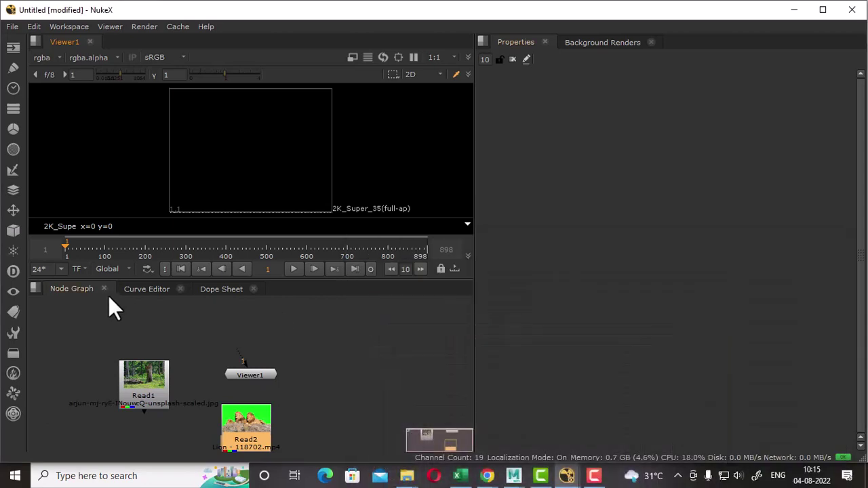
- Dock the Node Graph beside the properties panel and enlarge the viewer
{"action": "left_click_drag", "start_coordinate": [72, 288], "coordinate": [642, 177]}
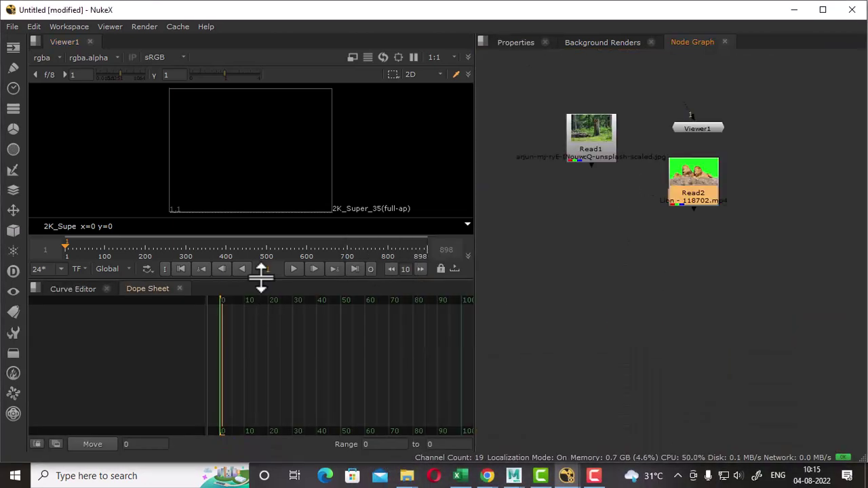
{"action": "left_click_drag", "start_coordinate": [262, 278], "coordinate": [287, 431]}
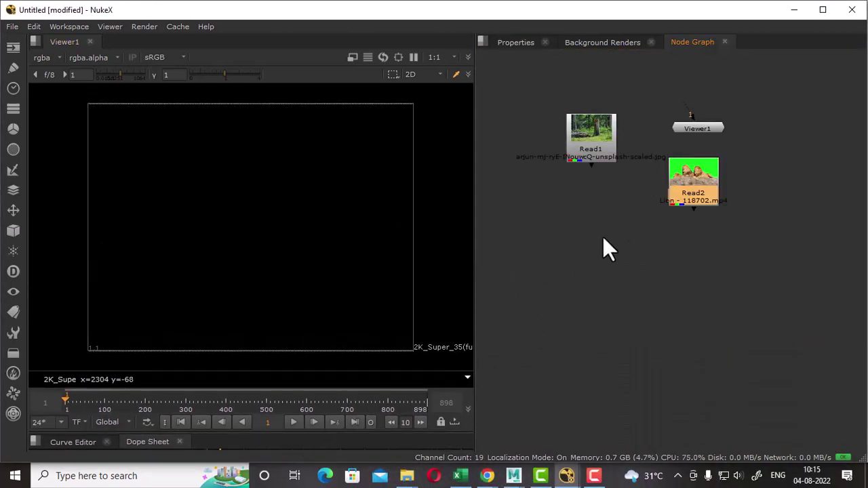
{"action": "left_click_drag", "start_coordinate": [475, 269], "coordinate": [574, 272]}
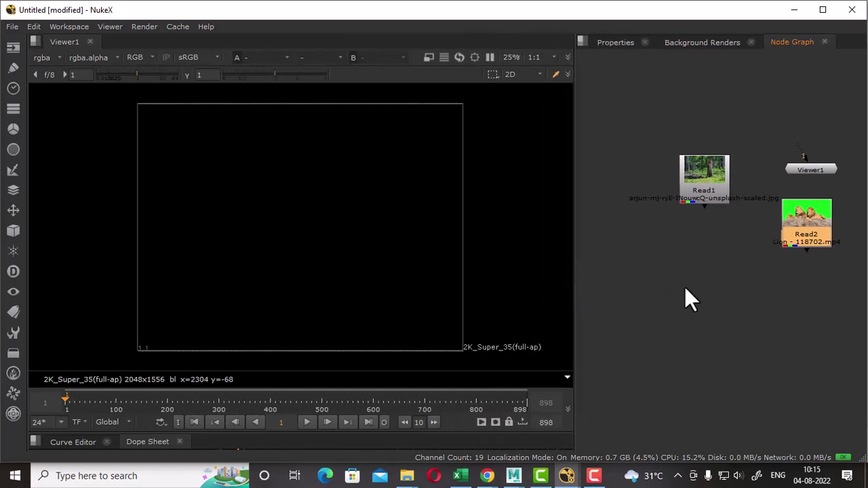
- Line up Read1 and Read2 side by side above Viewer1, then view the Lion clip
{"action": "key", "text": "f"}
{"action": "left_click_drag", "start_coordinate": [612, 185], "coordinate": [656, 156]}
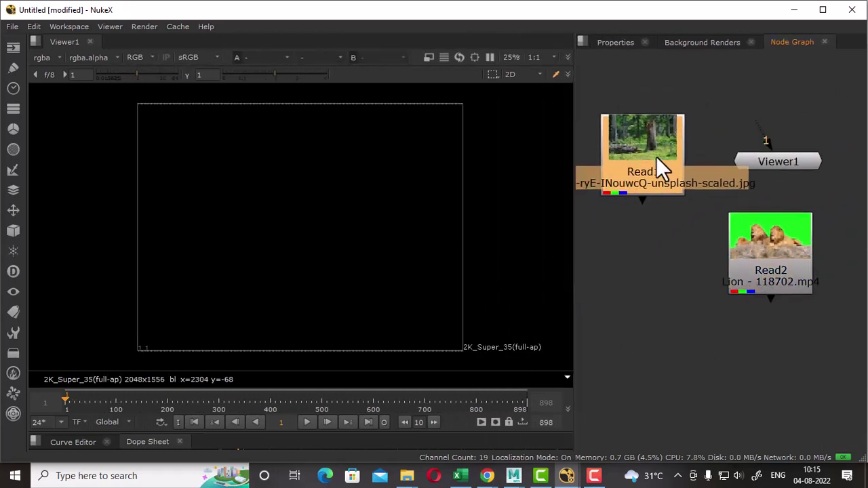
{"action": "left_click_drag", "start_coordinate": [785, 250], "coordinate": [775, 274]}
{"action": "left_click_drag", "start_coordinate": [662, 150], "coordinate": [667, 173]}
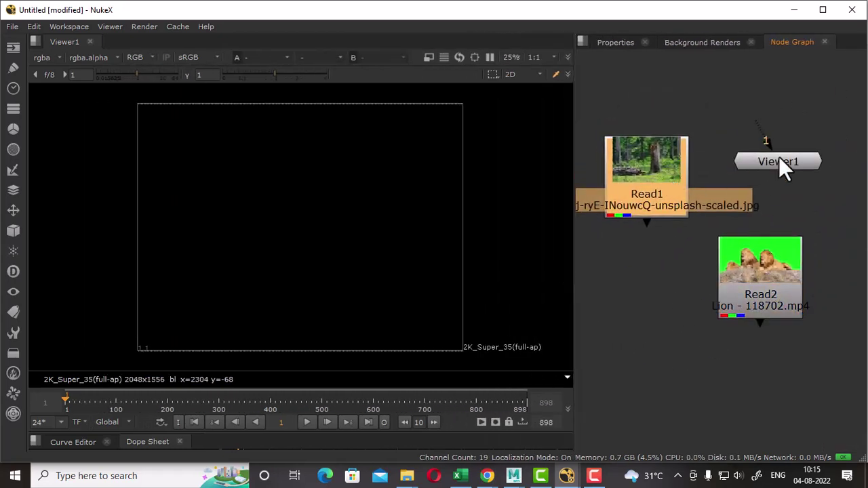
{"action": "left_click_drag", "start_coordinate": [779, 157], "coordinate": [718, 427]}
{"action": "left_click_drag", "start_coordinate": [774, 270], "coordinate": [768, 170]}
{"action": "left_click_drag", "start_coordinate": [652, 172], "coordinate": [650, 163]}
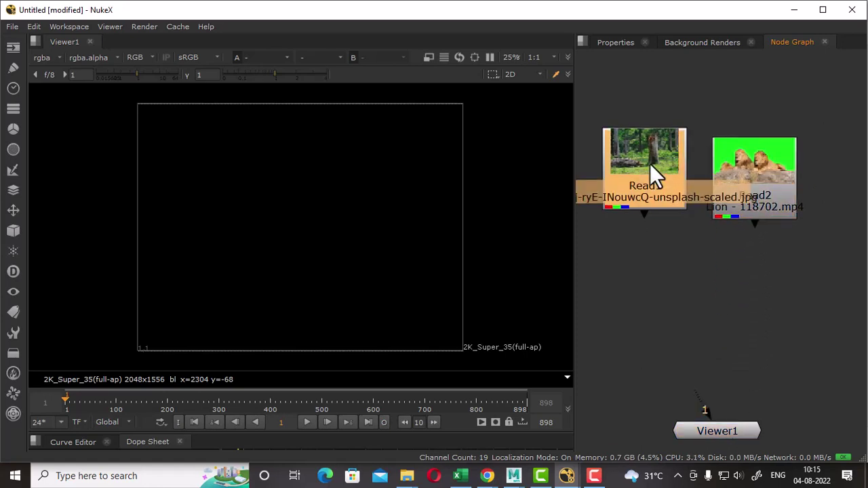
{"action": "left_click_drag", "start_coordinate": [758, 172], "coordinate": [762, 160]}
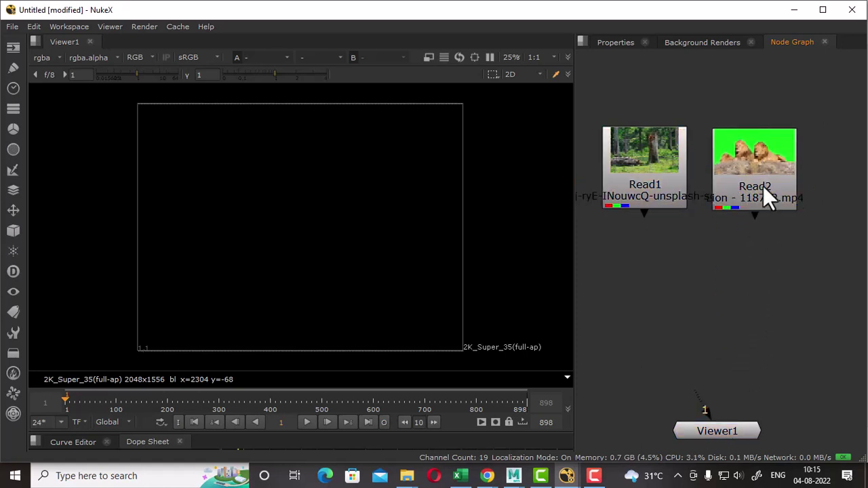
{"action": "left_click", "coordinate": [754, 162]}
{"action": "key", "text": "1"}
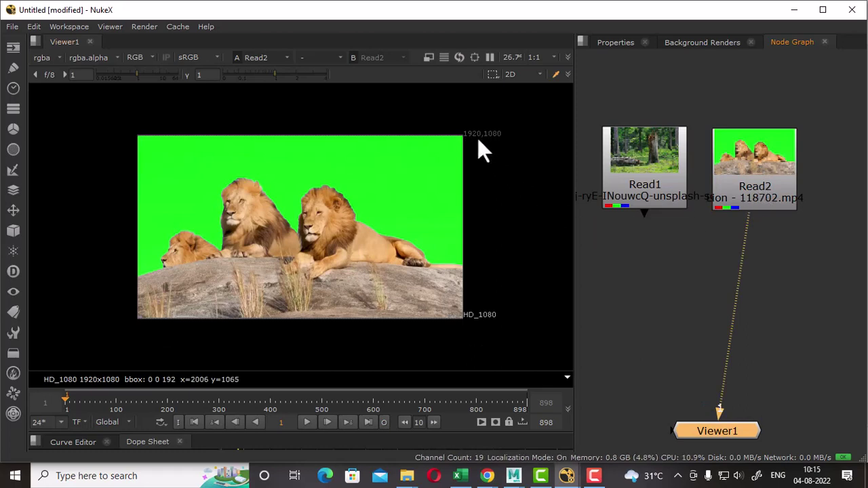
- Add a ChromaKeyer to Read2 and sample the green background as its screen colour
{"action": "left_click", "coordinate": [773, 179]}
{"action": "key", "text": "Tab"}
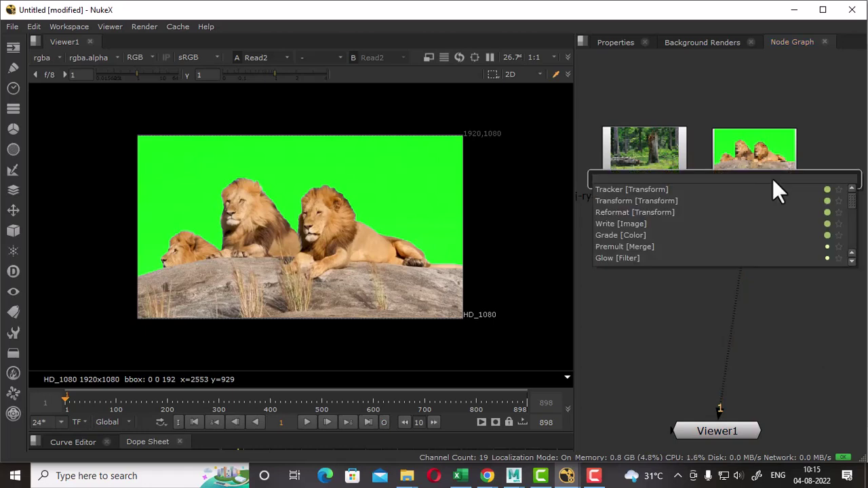
{"action": "type", "text": "ch"}
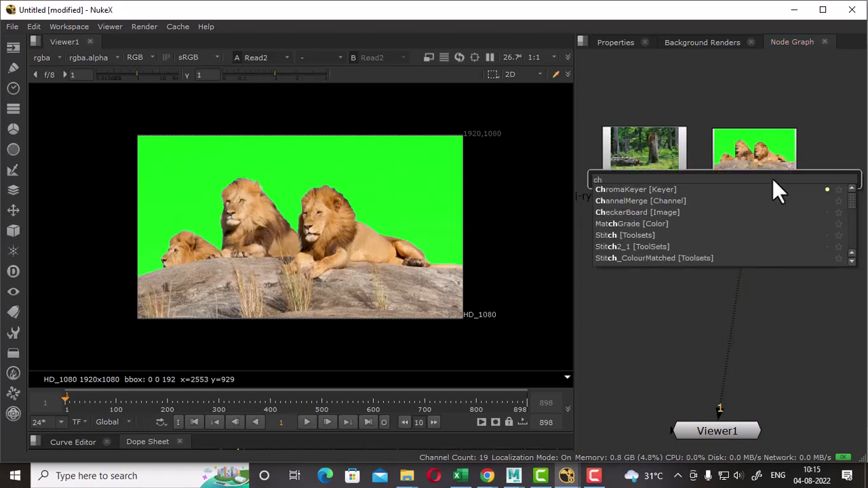
{"action": "left_click", "coordinate": [657, 189]}
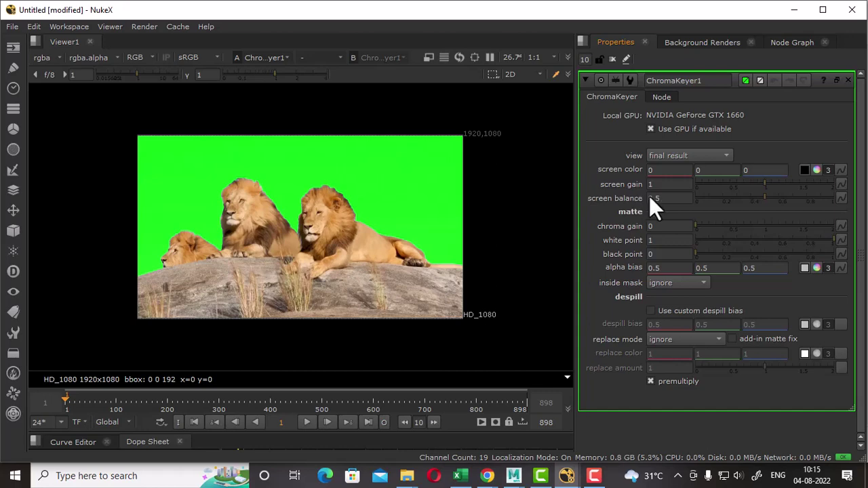
{"action": "left_click", "coordinate": [805, 170]}
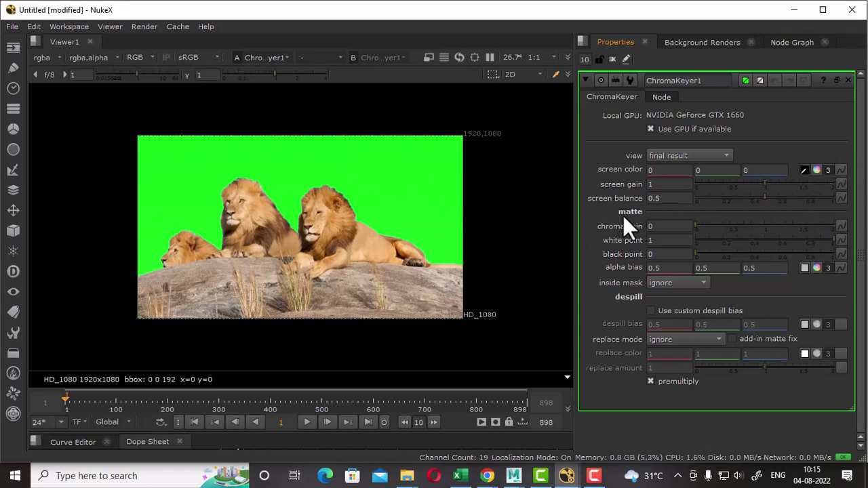
{"action": "left_click", "coordinate": [428, 175], "text": "ctrl"}
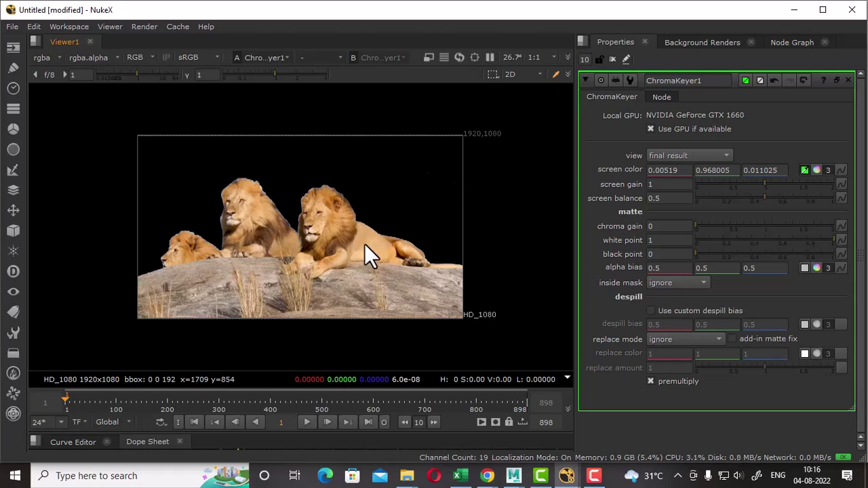
- Raise the ChromaKeyer screen gain to solidify the matte, comparing alpha and colour during playback
{"action": "key", "text": "a"}
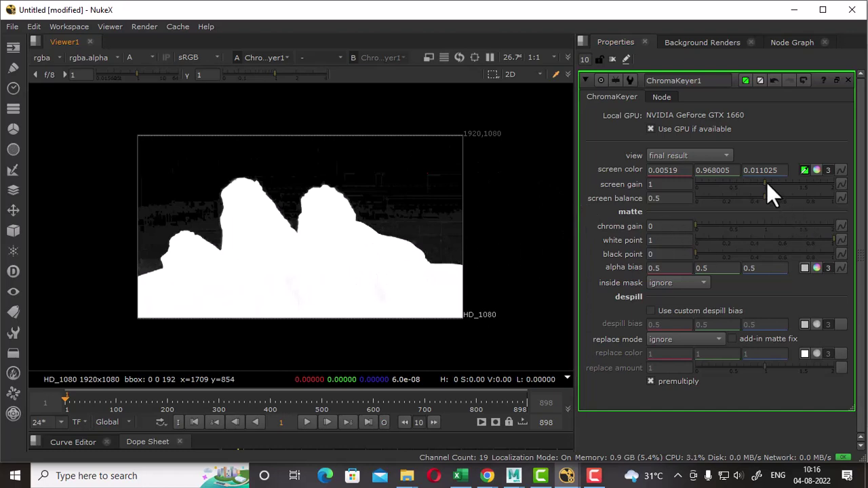
{"action": "mouse_move", "coordinate": [766, 183]}
{"action": "left_mouse_down"}
{"action": "mouse_move", "coordinate": [777, 183]}
{"action": "mouse_move", "coordinate": [770, 192]}
{"action": "mouse_move", "coordinate": [806, 197]}
{"action": "left_mouse_up"}
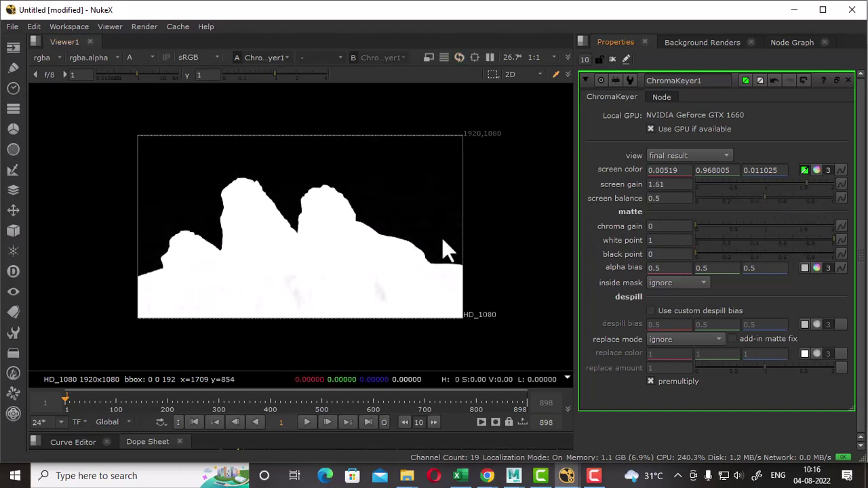
{"action": "key", "text": "equal"}
{"action": "key", "text": "a"}
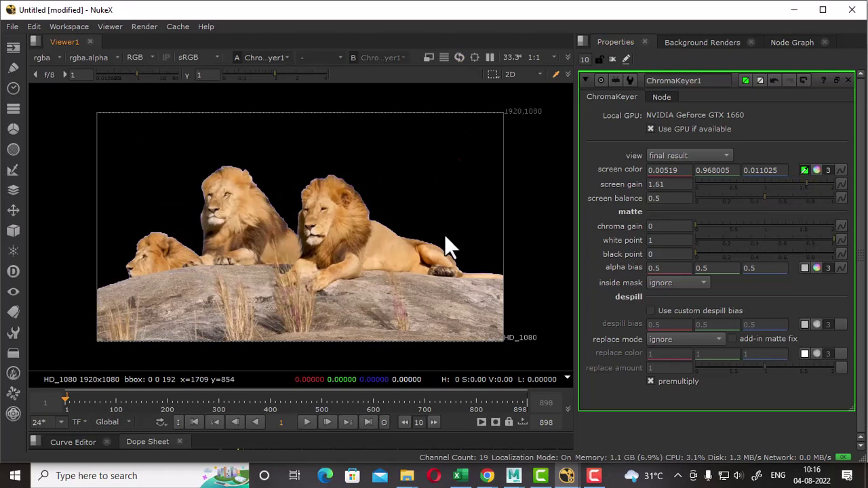
{"action": "key", "text": "a"}
{"action": "key", "text": "a"}
{"action": "left_click", "coordinate": [308, 421]}
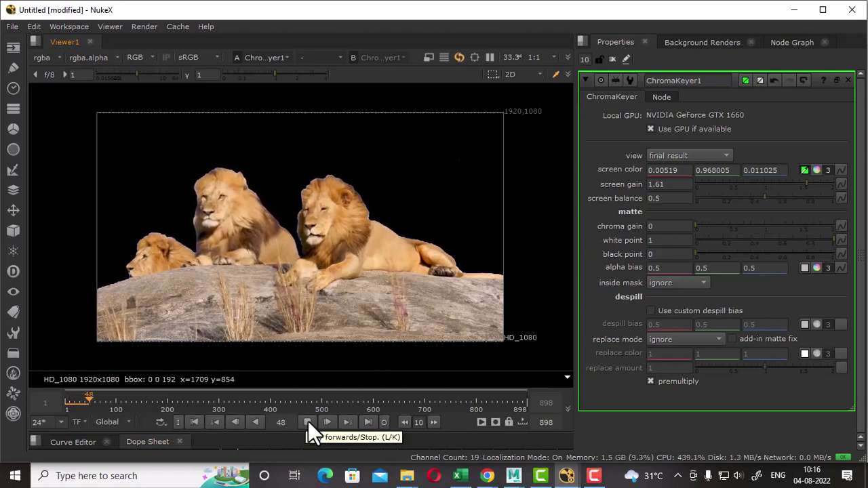
{"action": "left_click", "coordinate": [308, 421]}
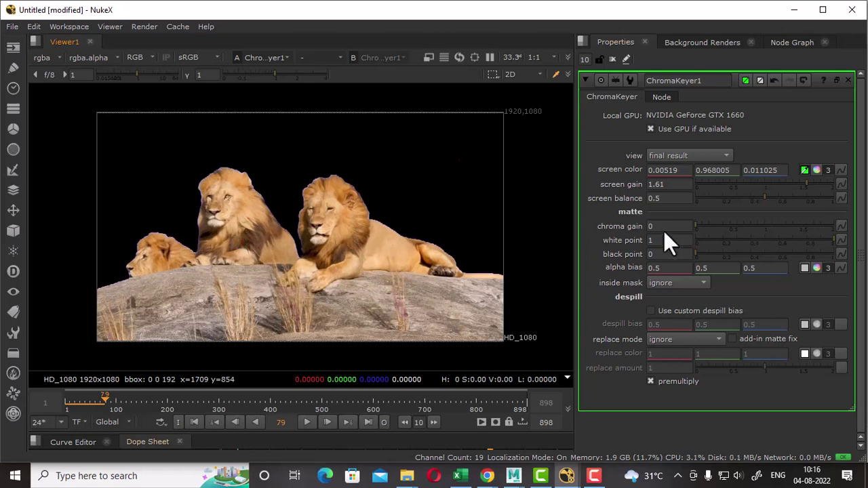
- Show the alpha matte with the Node Graph back in view, zoomed in
{"action": "key", "text": "a"}
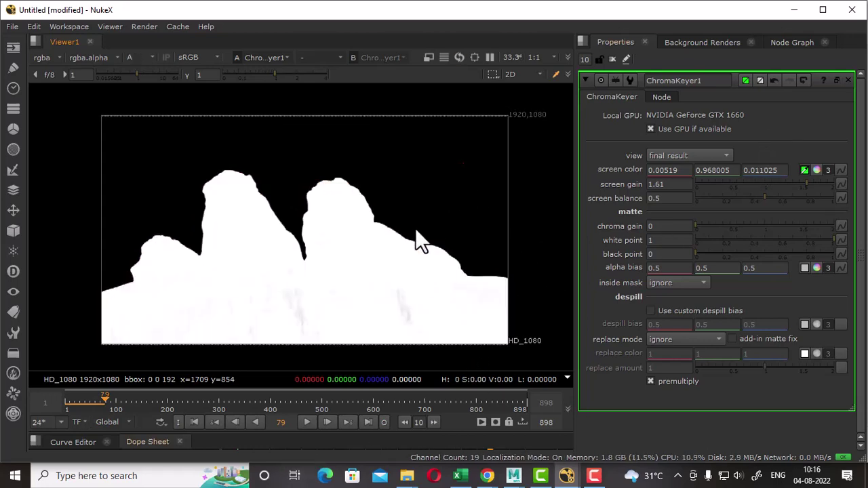
{"action": "left_click", "coordinate": [787, 42]}
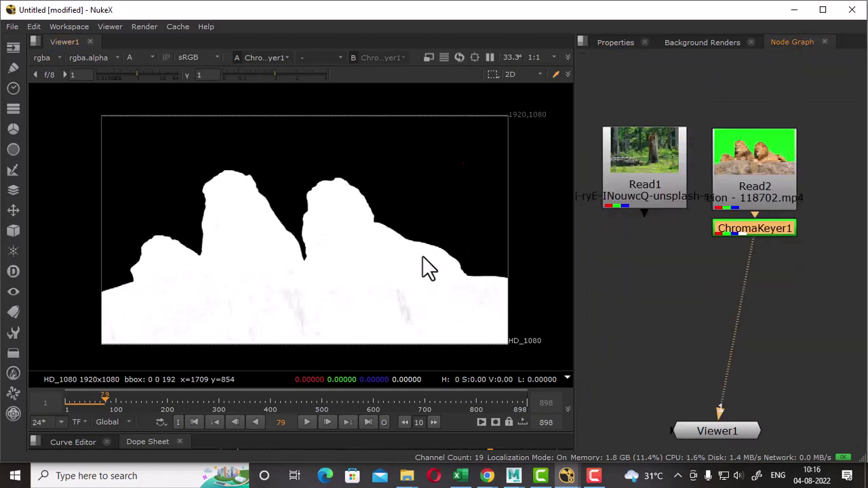
{"action": "scroll", "coordinate": [400, 244], "scroll_direction": "up", "scroll_amount": 3}
{"action": "scroll", "coordinate": [414, 234], "scroll_direction": "up", "scroll_amount": 2}
{"action": "scroll", "coordinate": [400, 231], "scroll_direction": "up", "scroll_amount": 2}
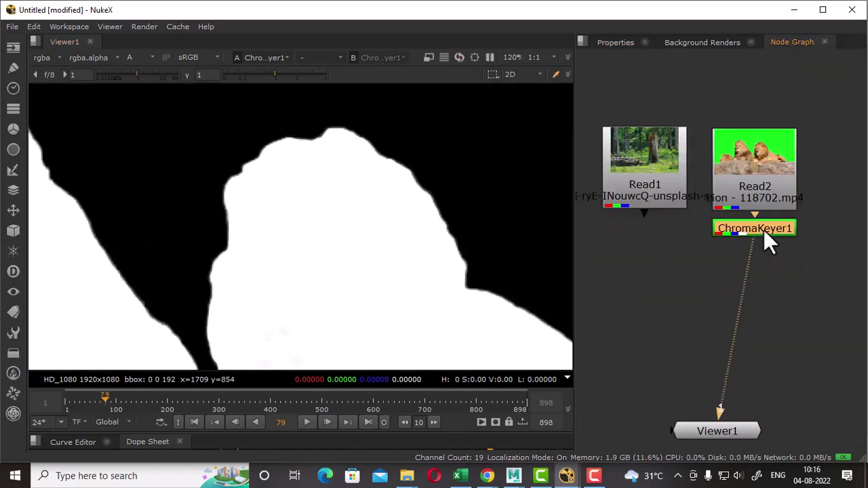
- Add an EdgeBlur node after ChromaKeyer1 with edge mult 8.6
{"action": "key", "text": "Tab"}
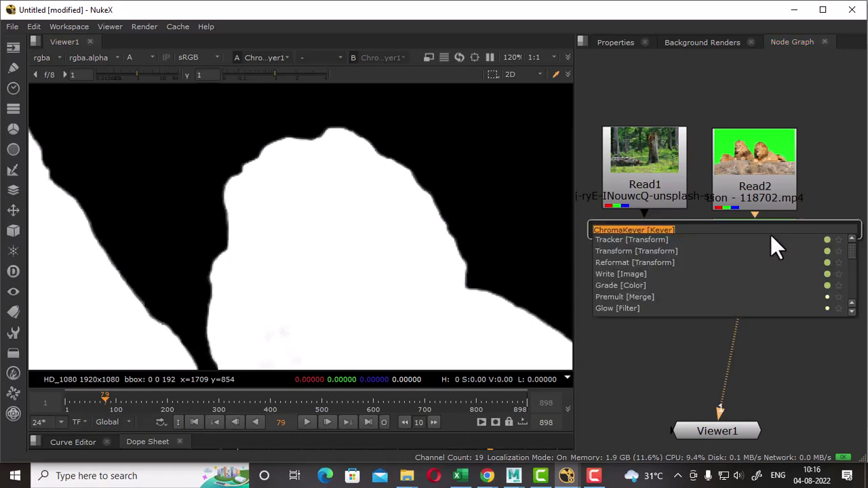
{"action": "type", "text": "edg"}
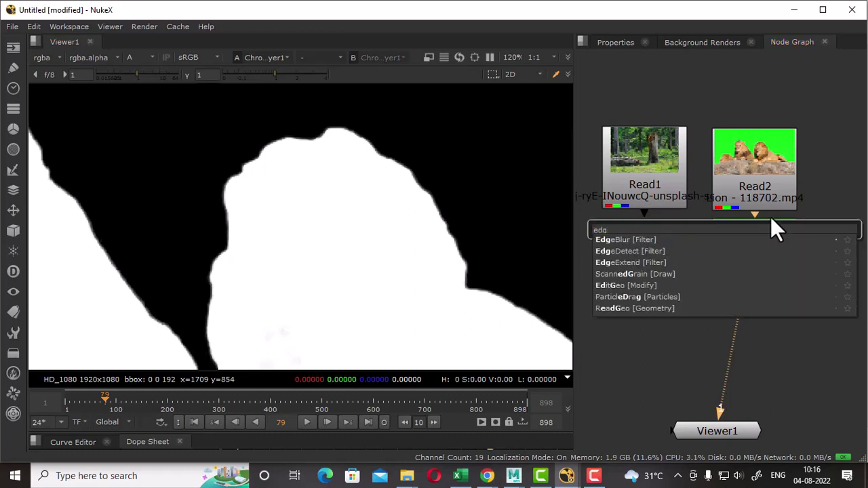
{"action": "left_click", "coordinate": [615, 240]}
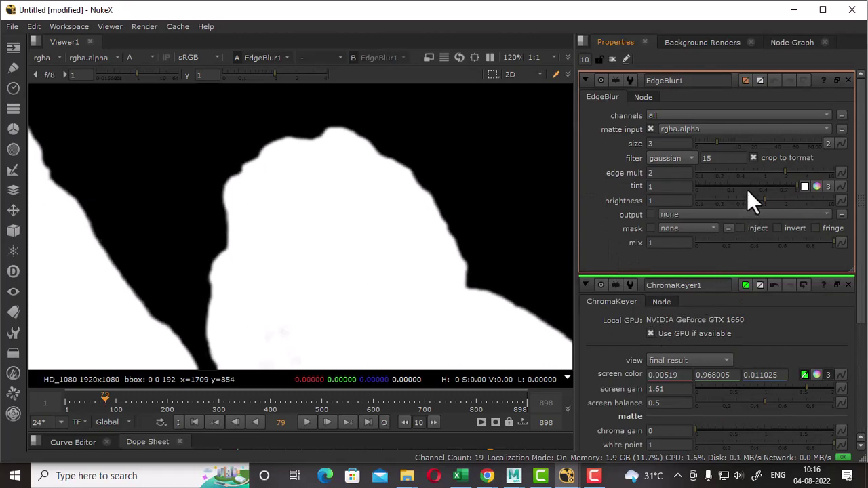
{"action": "left_click_drag", "start_coordinate": [785, 174], "coordinate": [824, 172]}
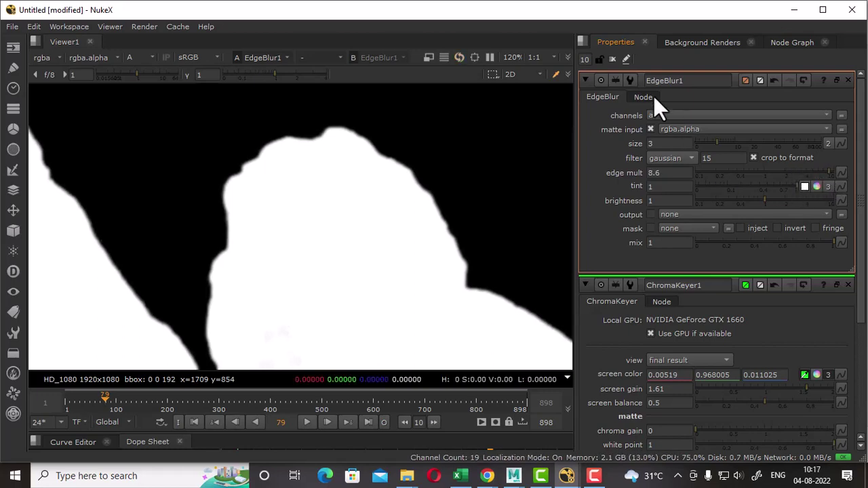
- Limit the maximum open properties panels to 1
{"action": "left_click", "coordinate": [585, 60]}
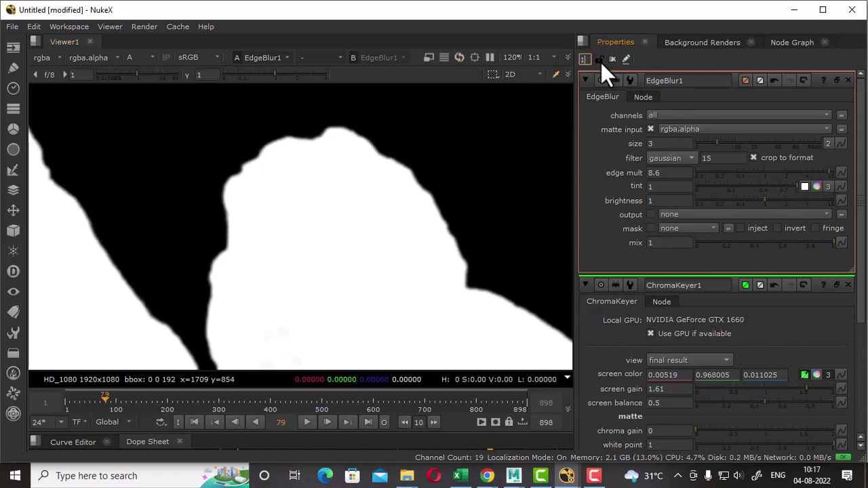
{"action": "type", "text": "1"}
{"action": "left_click", "coordinate": [816, 41]}
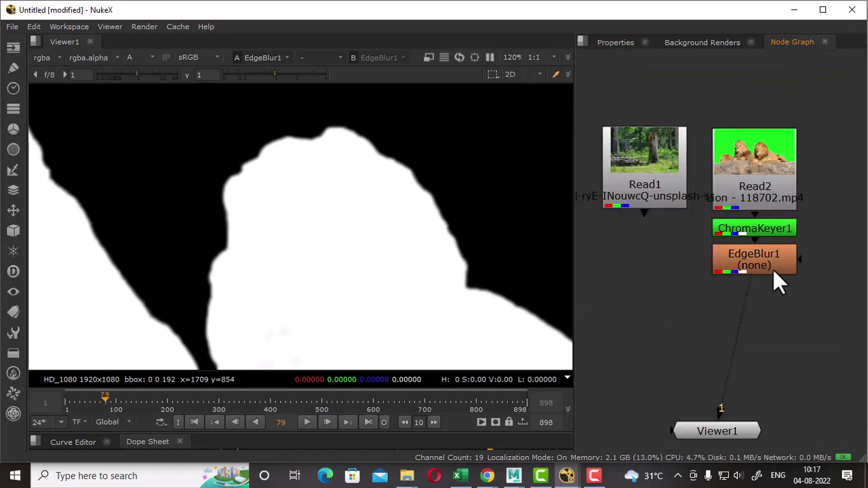
- Set the EdgeBlur1 size to 4.4 and close its settings
{"action": "double_click", "coordinate": [771, 266]}
{"action": "left_click_drag", "start_coordinate": [549, 165], "coordinate": [694, 153]}
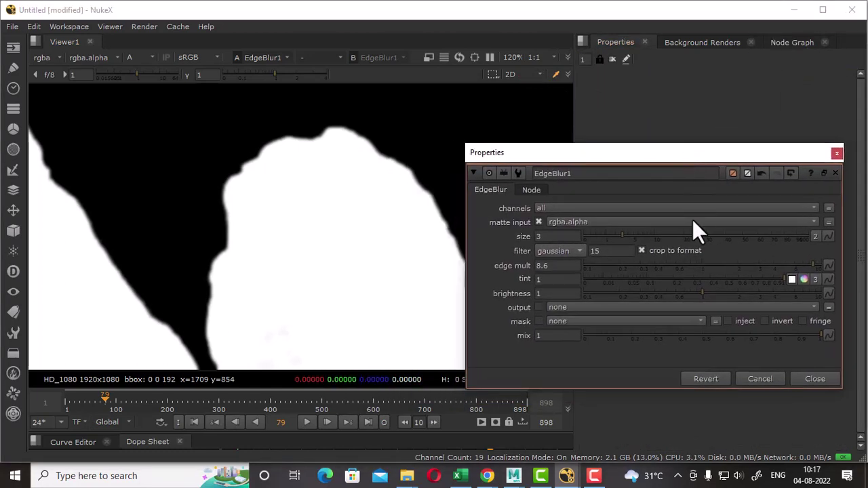
{"action": "left_click_drag", "start_coordinate": [616, 235], "coordinate": [649, 235]}
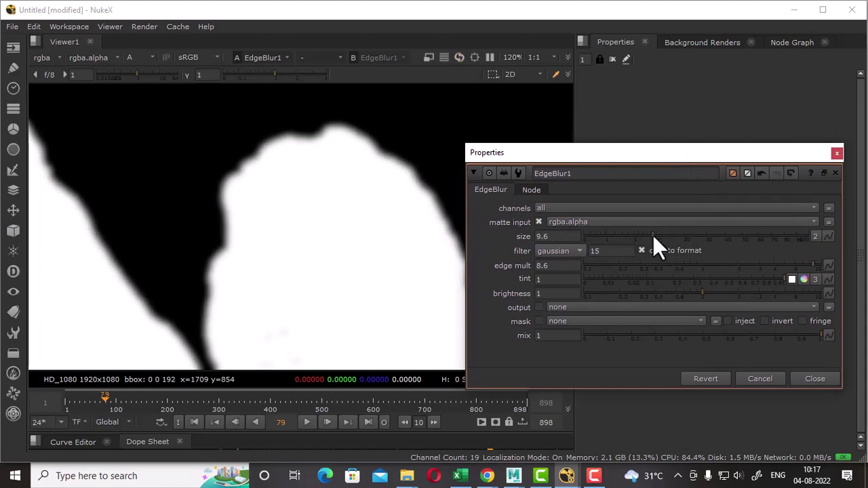
{"action": "key", "text": "a"}
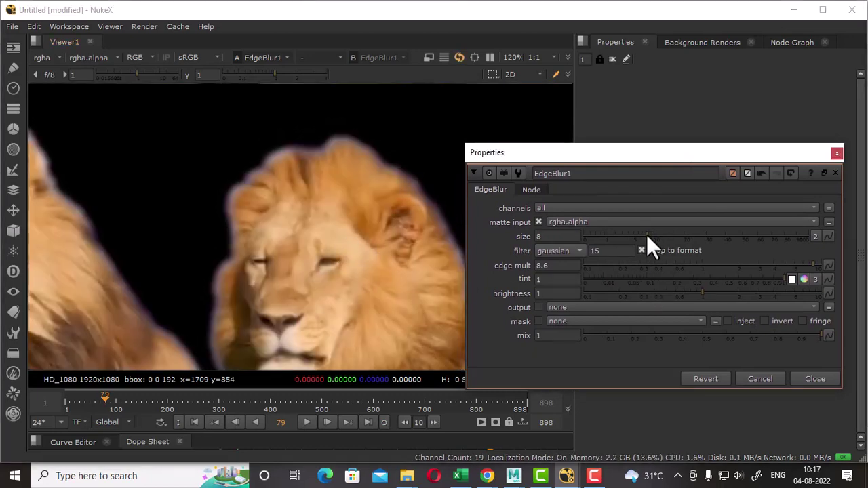
{"action": "left_click_drag", "start_coordinate": [648, 235], "coordinate": [631, 239]}
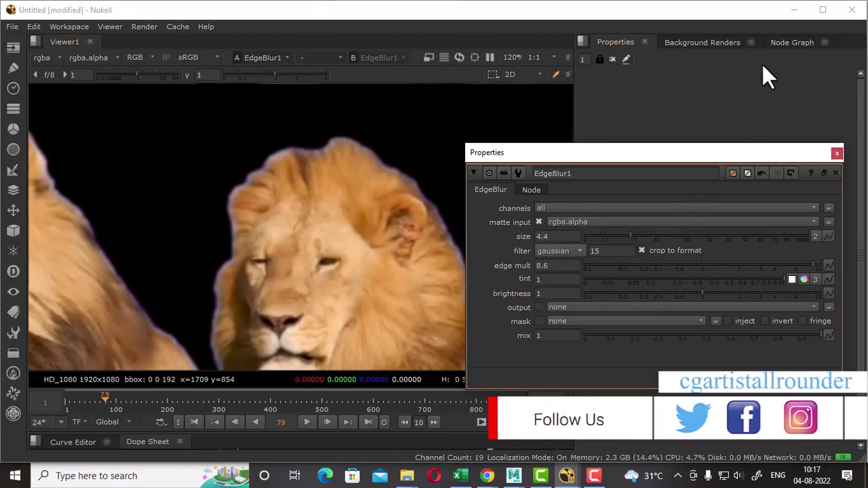
{"action": "left_click", "coordinate": [786, 42]}
{"action": "left_click_drag", "start_coordinate": [722, 159], "coordinate": [566, 232]}
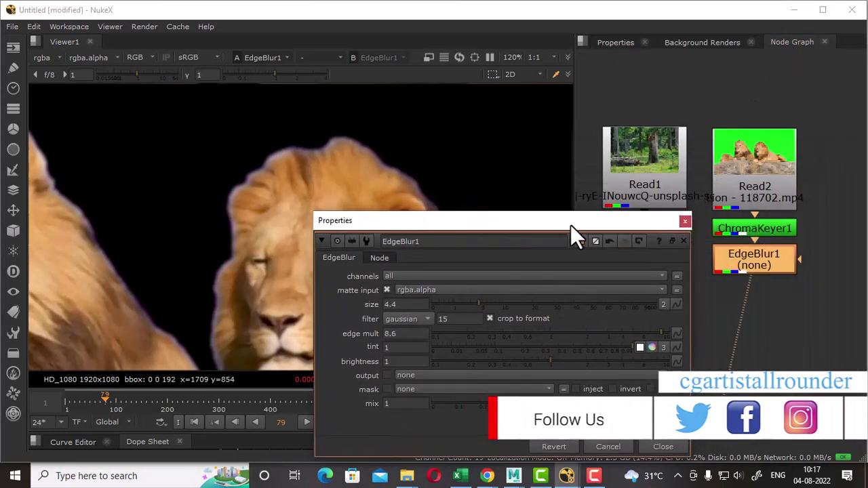
{"action": "left_click", "coordinate": [675, 225]}
{"action": "double_click", "coordinate": [766, 228]}
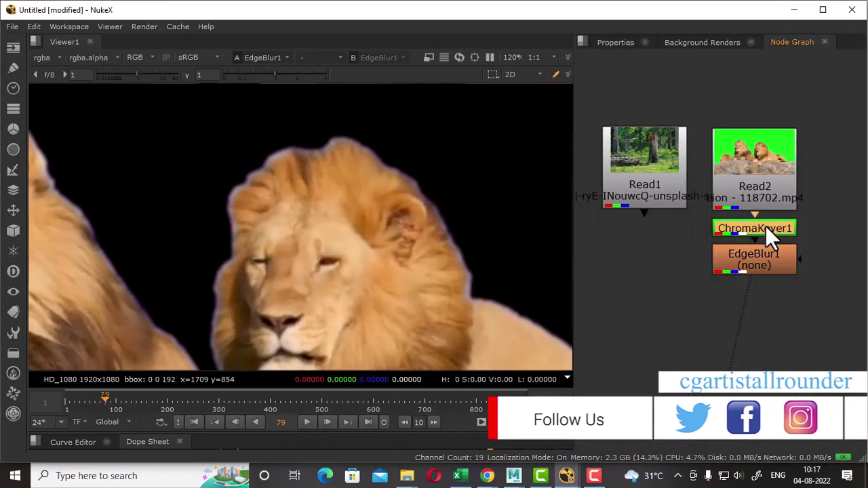
{"action": "left_click_drag", "start_coordinate": [575, 111], "coordinate": [720, 110]}
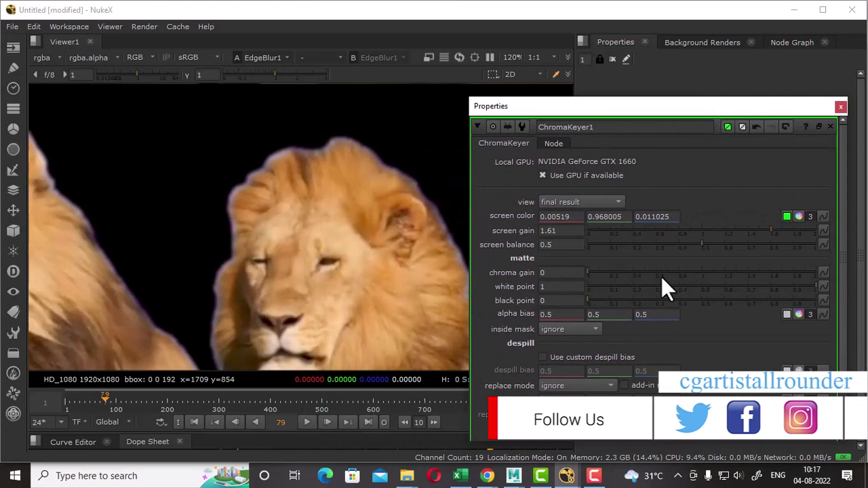
{"action": "mouse_move", "coordinate": [594, 271]}
{"action": "left_mouse_down"}
{"action": "mouse_move", "coordinate": [603, 272]}
{"action": "mouse_move", "coordinate": [586, 272]}
{"action": "left_mouse_up"}
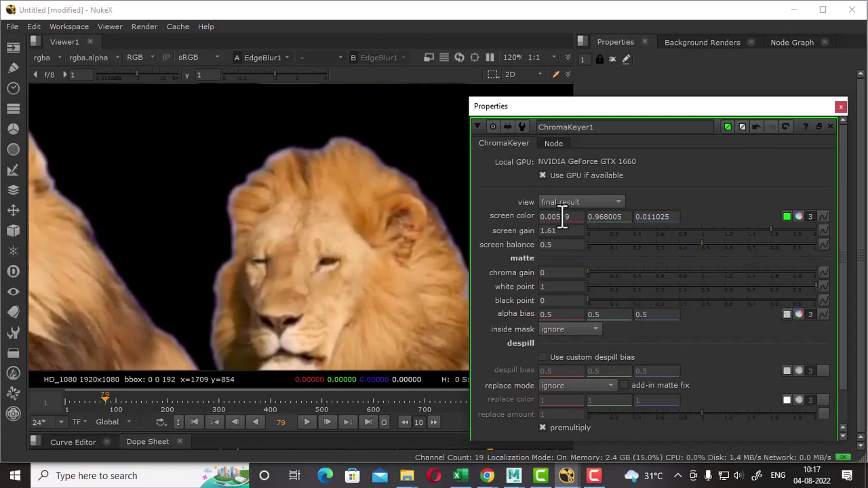
{"action": "scroll", "coordinate": [291, 269], "scroll_direction": "down", "scroll_amount": 3}
{"action": "scroll", "coordinate": [285, 278], "scroll_direction": "down", "scroll_amount": 2}
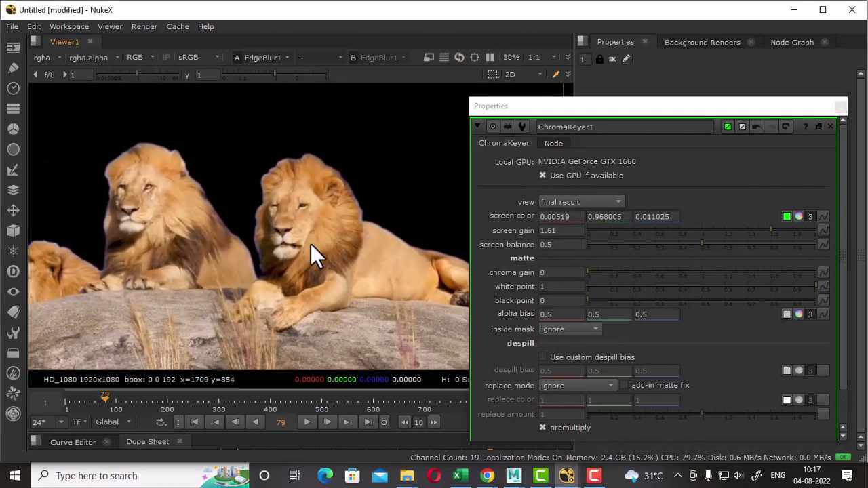
{"action": "left_click", "coordinate": [840, 107]}
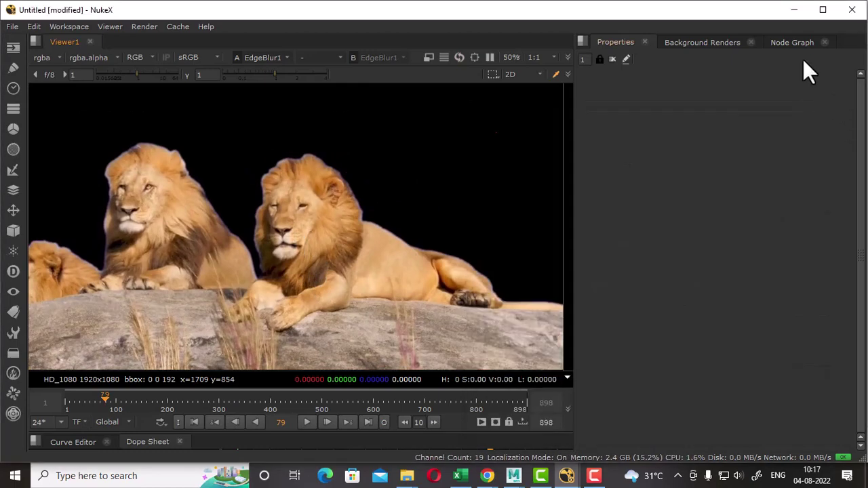
{"action": "left_click", "coordinate": [792, 42]}
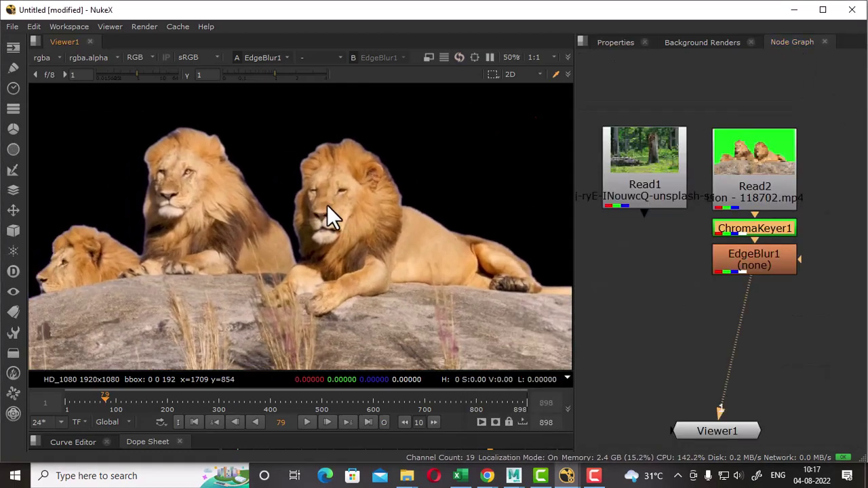
{"action": "key", "text": "a"}
{"action": "key", "text": "a"}
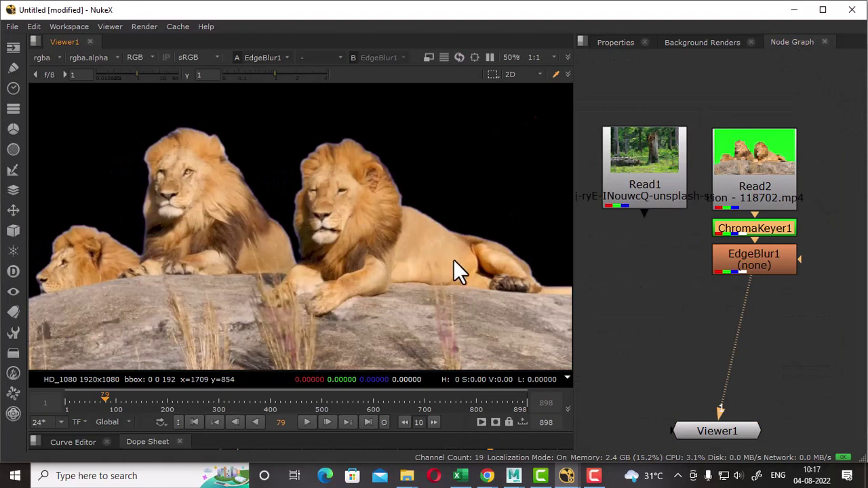
{"action": "scroll", "coordinate": [355, 267], "scroll_direction": "down", "scroll_amount": 2}
{"action": "scroll", "coordinate": [372, 278], "scroll_direction": "down", "scroll_amount": 1}
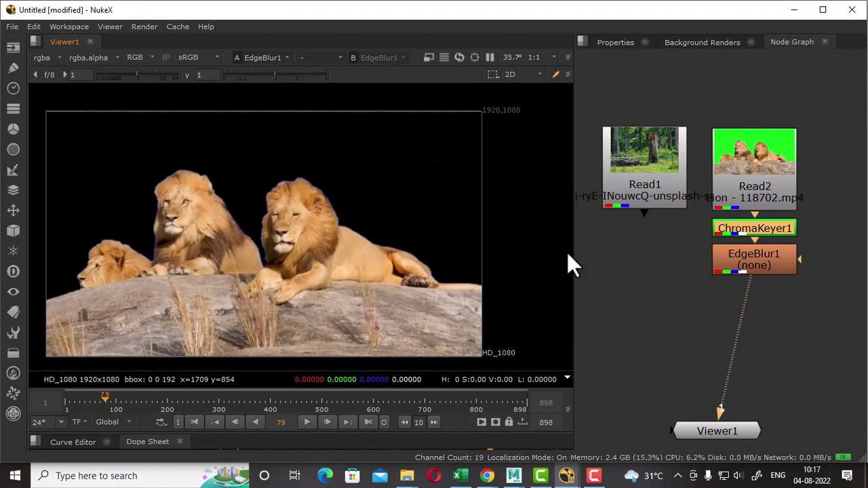
{"action": "left_click", "coordinate": [594, 475]}
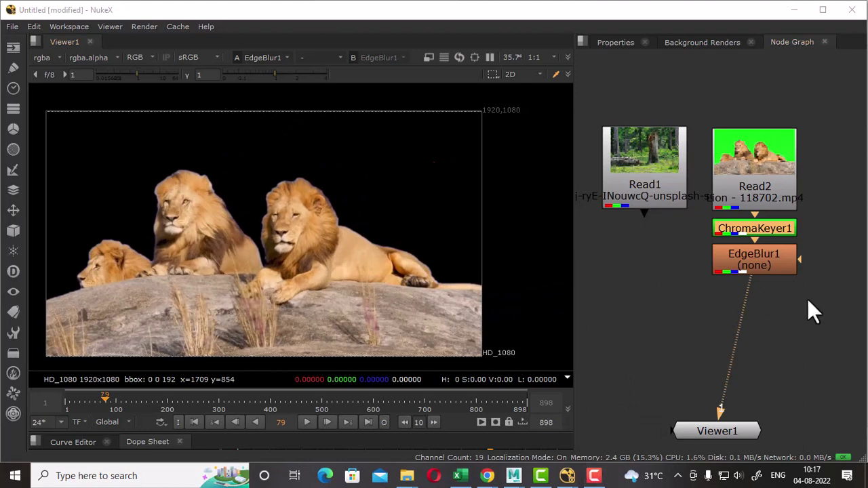
- Merge Read1 and EdgeBlur1 with a new Merge1 node
{"action": "left_click", "coordinate": [838, 300]}
{"action": "left_click", "coordinate": [647, 183]}
{"action": "left_click", "coordinate": [731, 265], "text": "shift"}
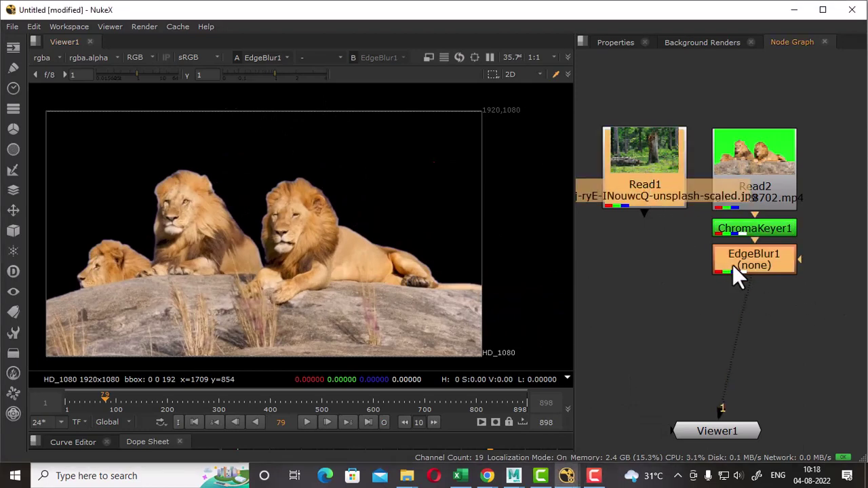
{"action": "key", "text": "m"}
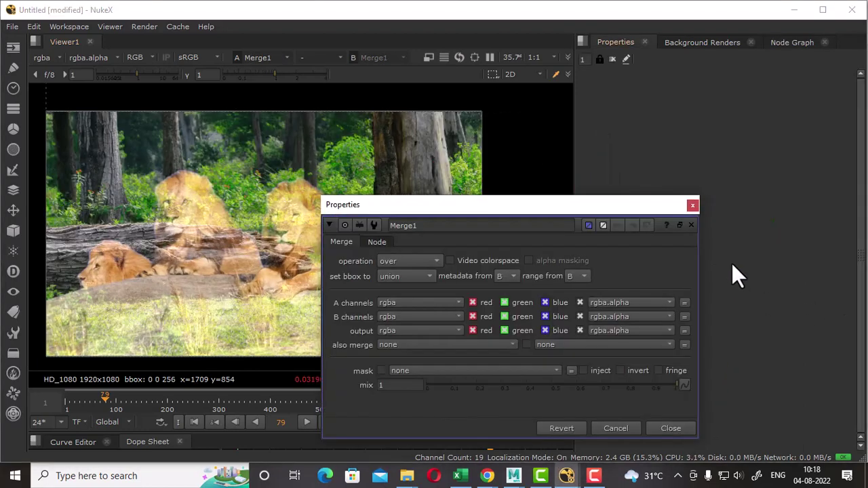
{"action": "left_click", "coordinate": [675, 425]}
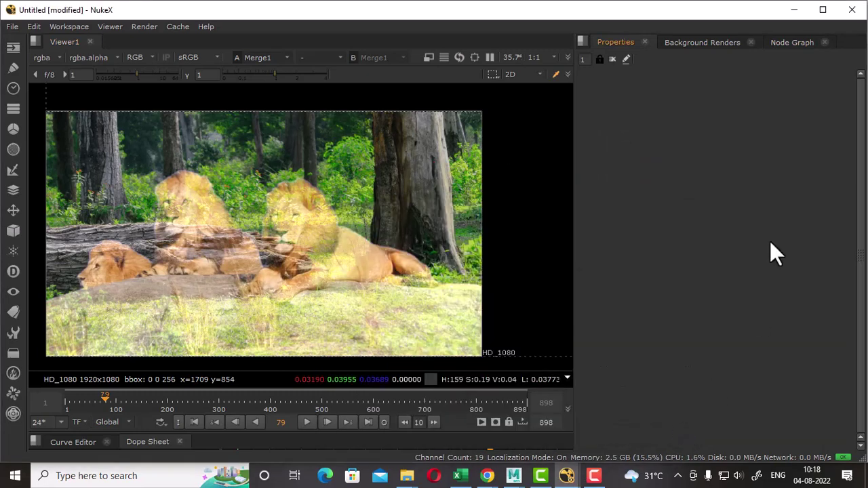
{"action": "left_click", "coordinate": [790, 42]}
- Place Merge1 below and rewire its A input to EdgeBlur1 and B to Read1
{"action": "left_click_drag", "start_coordinate": [746, 291], "coordinate": [708, 332]}
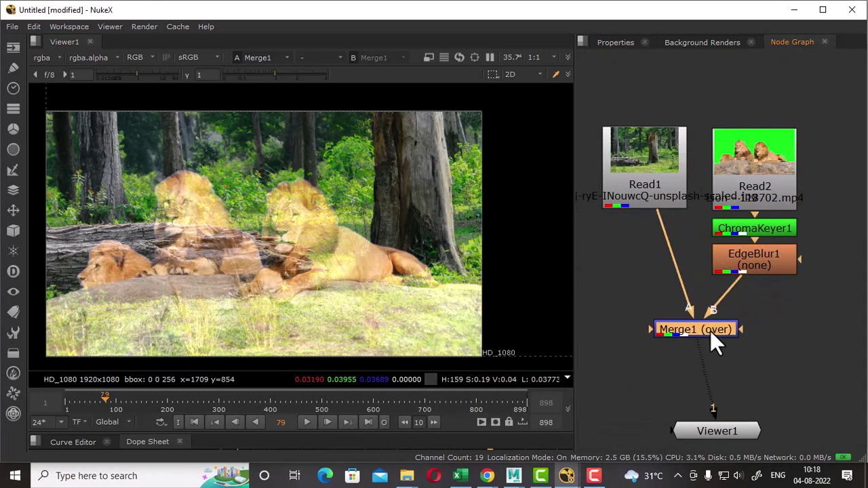
{"action": "left_click_drag", "start_coordinate": [727, 303], "coordinate": [756, 284]}
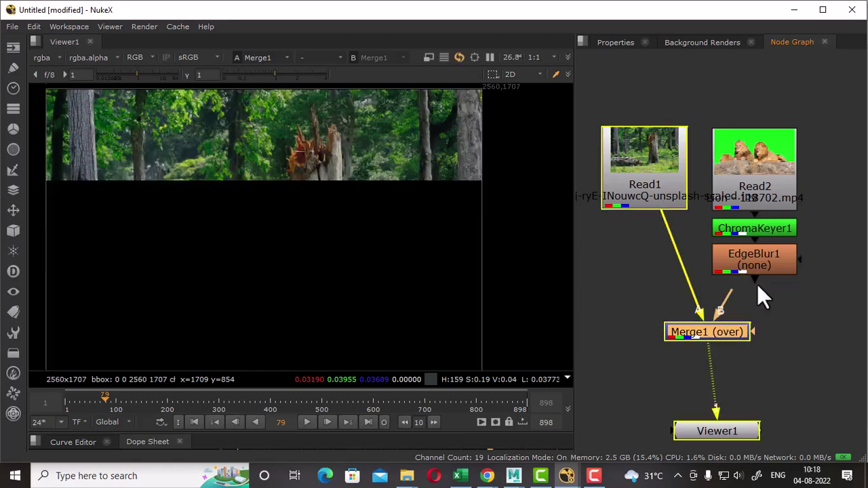
{"action": "left_click_drag", "start_coordinate": [695, 314], "coordinate": [754, 271]}
{"action": "mouse_move", "coordinate": [693, 301]}
{"action": "left_mouse_down"}
{"action": "mouse_move", "coordinate": [649, 189]}
{"action": "mouse_move", "coordinate": [635, 196]}
{"action": "left_mouse_up"}
{"action": "scroll", "coordinate": [429, 250], "scroll_direction": "down", "scroll_amount": 2}
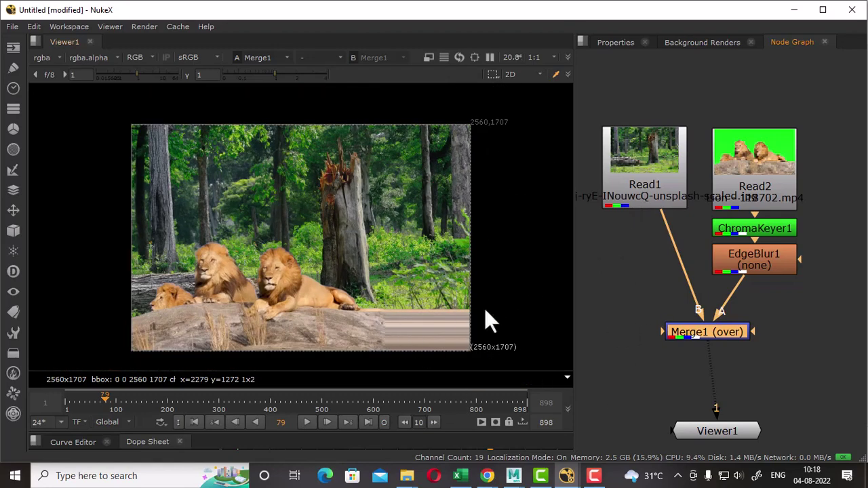
- Put Read1 on viewer input 1 and Read2 on input 2, flip between them, ending on the forest
{"action": "left_click", "coordinate": [628, 173]}
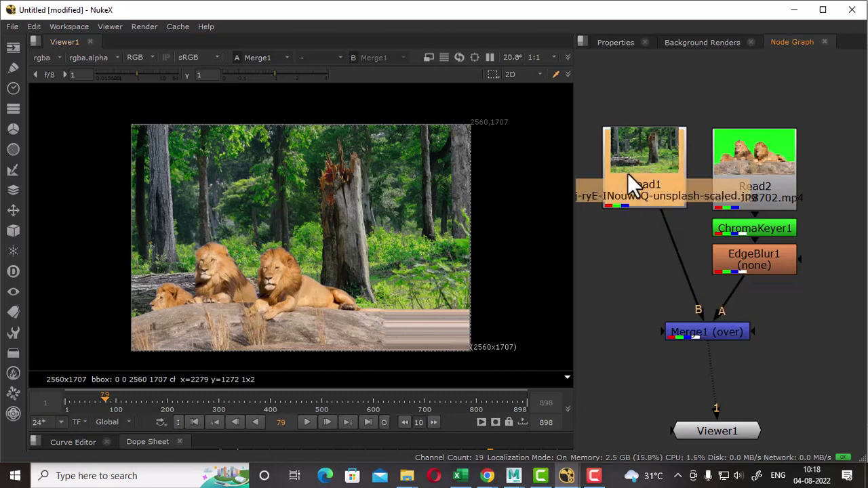
{"action": "key", "text": "1"}
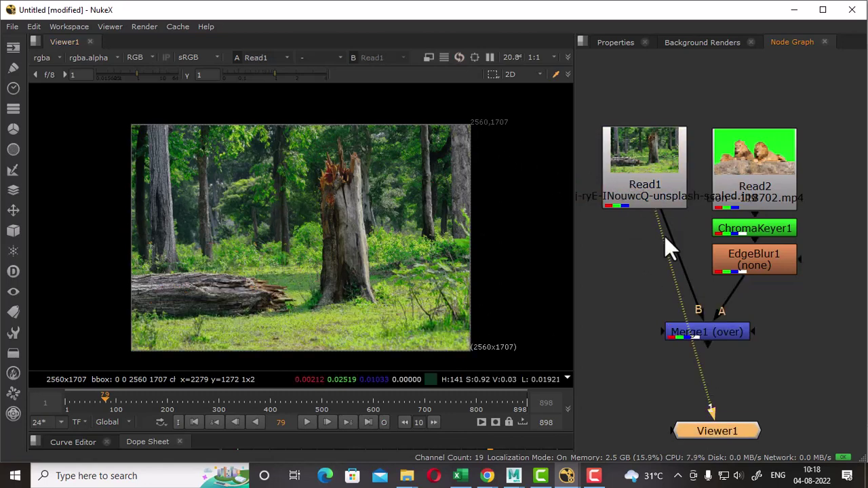
{"action": "left_click", "coordinate": [760, 184]}
{"action": "key", "text": "2"}
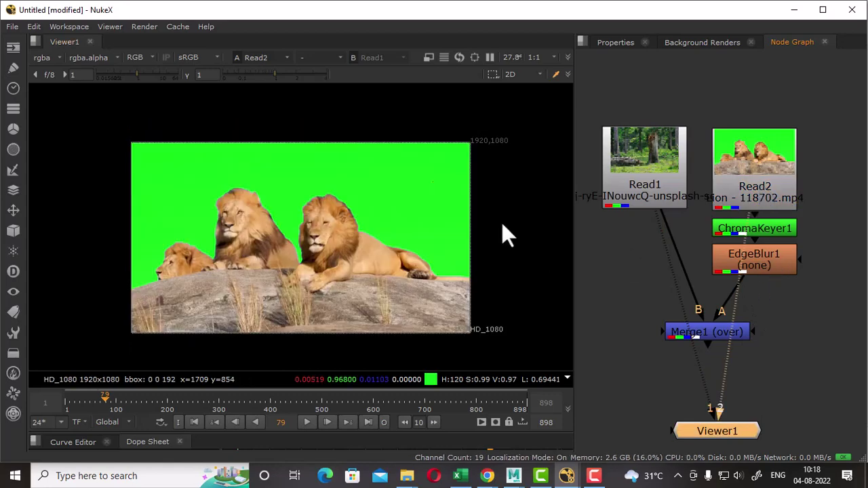
{"action": "key", "text": "1"}
{"action": "key", "text": "2"}
{"action": "key", "text": "1"}
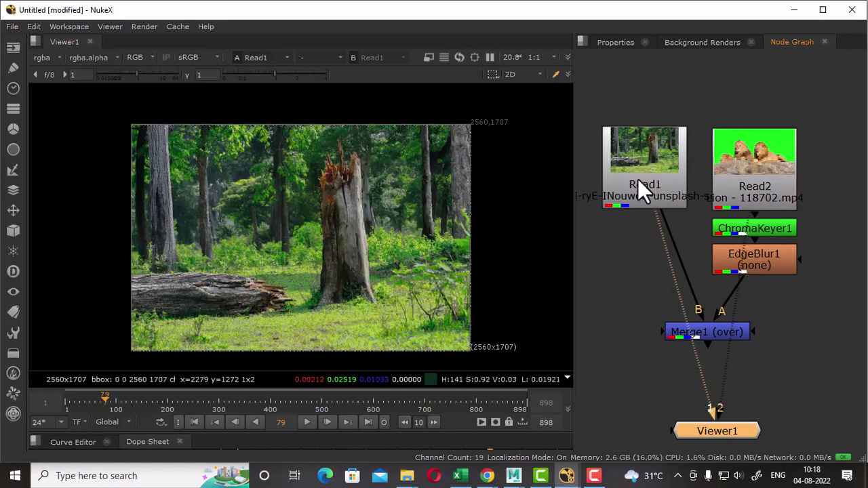
{"action": "key", "text": "2"}
{"action": "key", "text": "1"}
{"action": "left_click", "coordinate": [640, 179]}
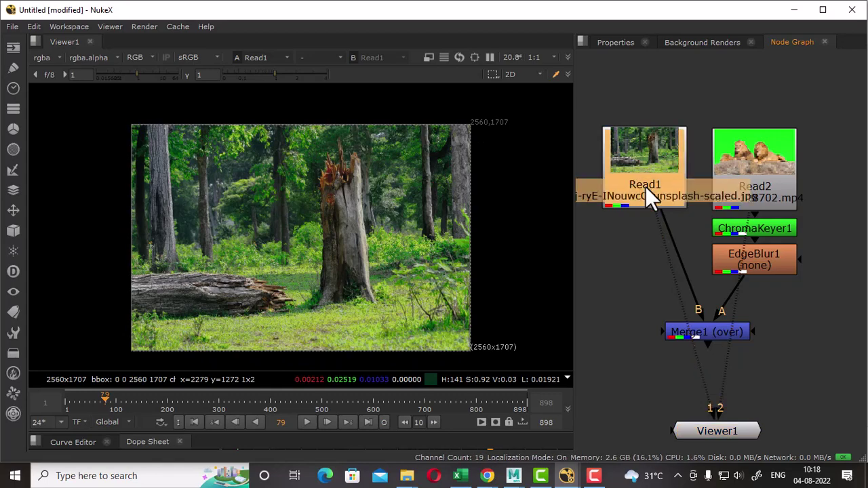
- Add a Reformat node after Read1 with output format HD_1080 (1920x1080)
{"action": "key", "text": "Tab"}
{"action": "type", "text": "r"}
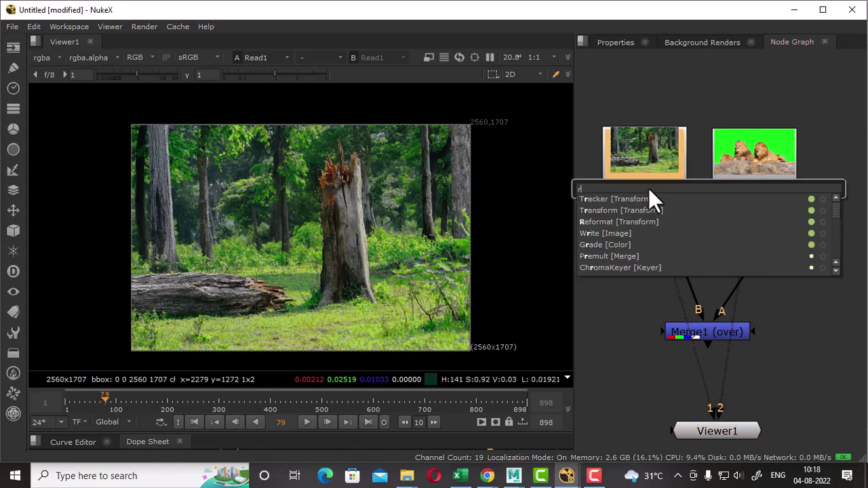
{"action": "type", "text": "ef"}
{"action": "left_click", "coordinate": [638, 199]}
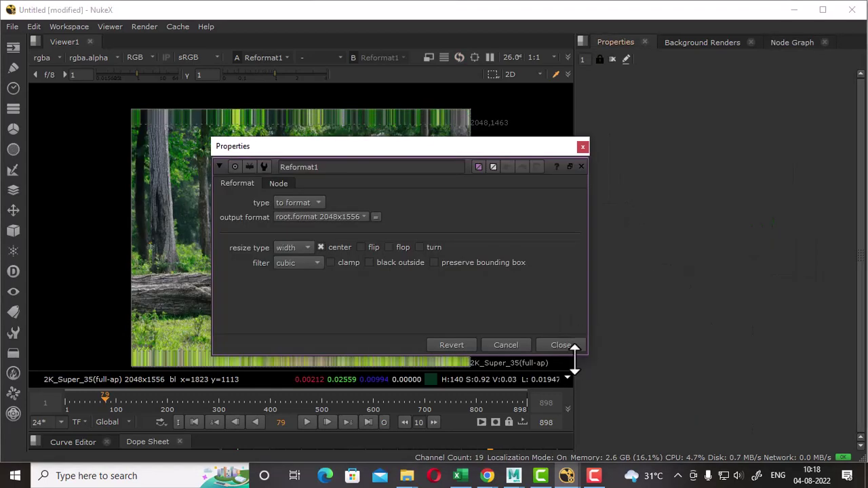
{"action": "scroll", "coordinate": [324, 220], "scroll_direction": "down", "scroll_amount": 12}
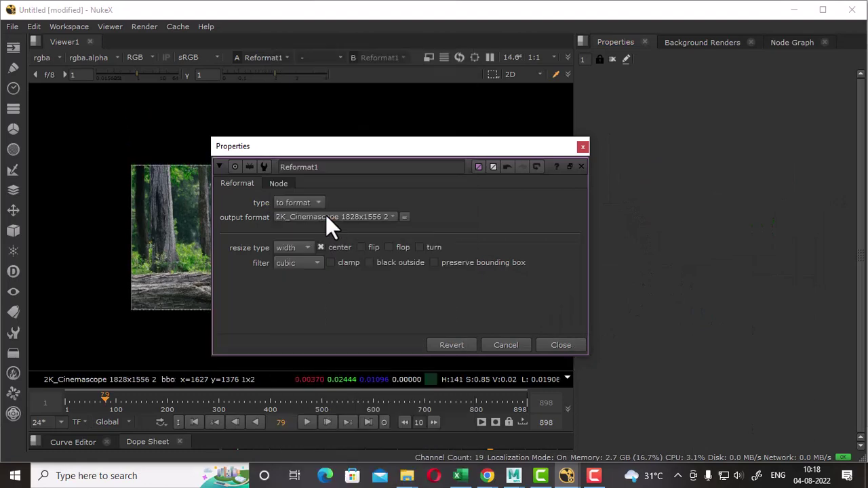
{"action": "left_click", "coordinate": [324, 218]}
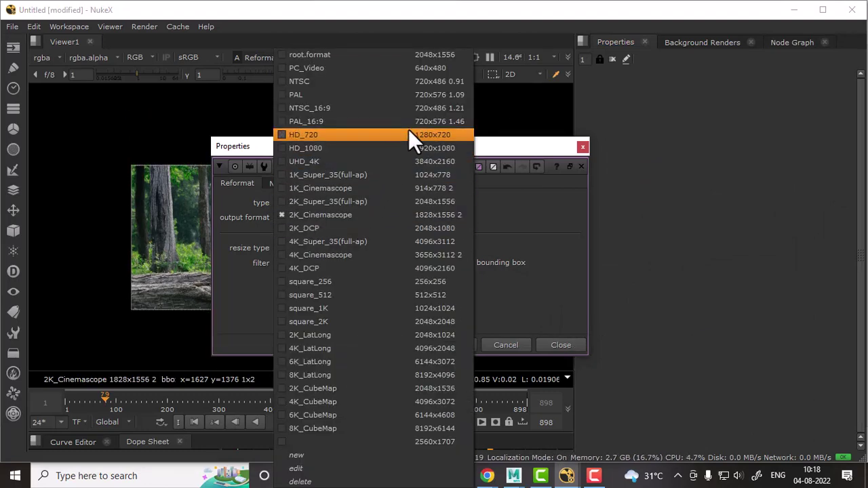
{"action": "left_click", "coordinate": [412, 147]}
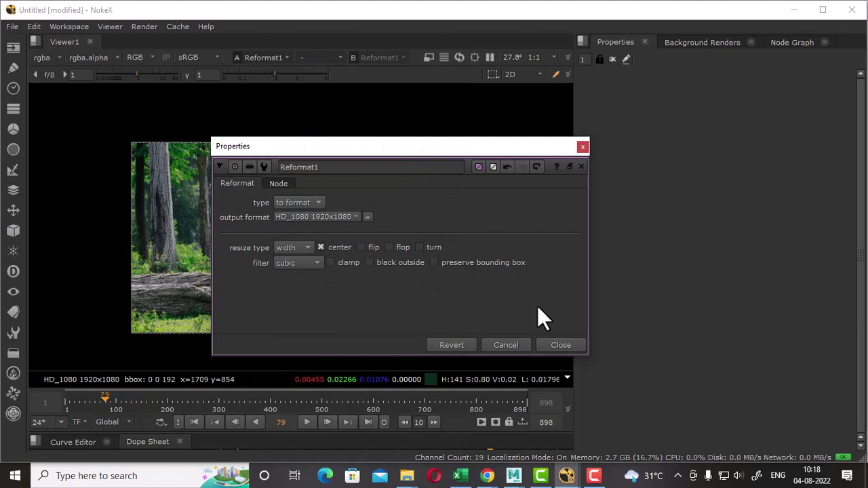
{"action": "left_click", "coordinate": [560, 346]}
{"action": "left_click", "coordinate": [786, 42]}
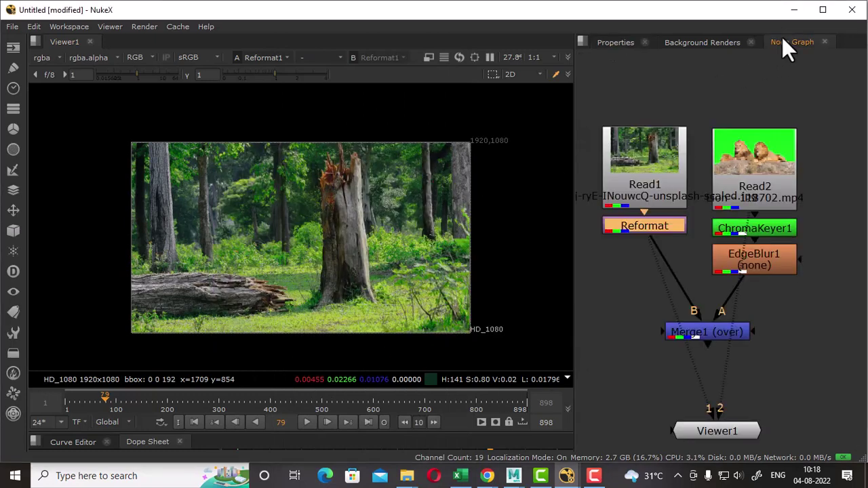
{"action": "left_click", "coordinate": [643, 166]}
{"action": "left_click", "coordinate": [654, 215]}
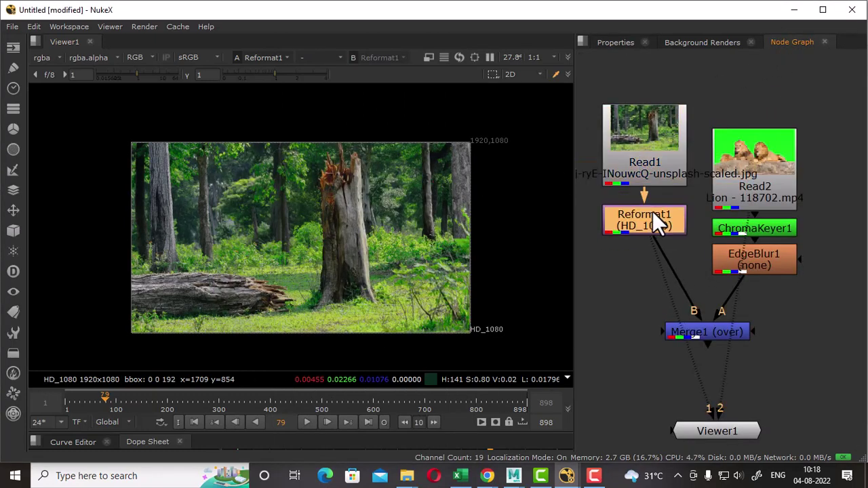
- View the Merge1 lions-over-forest composite and nudge Viewer1 left in the graph
{"action": "left_click", "coordinate": [704, 336]}
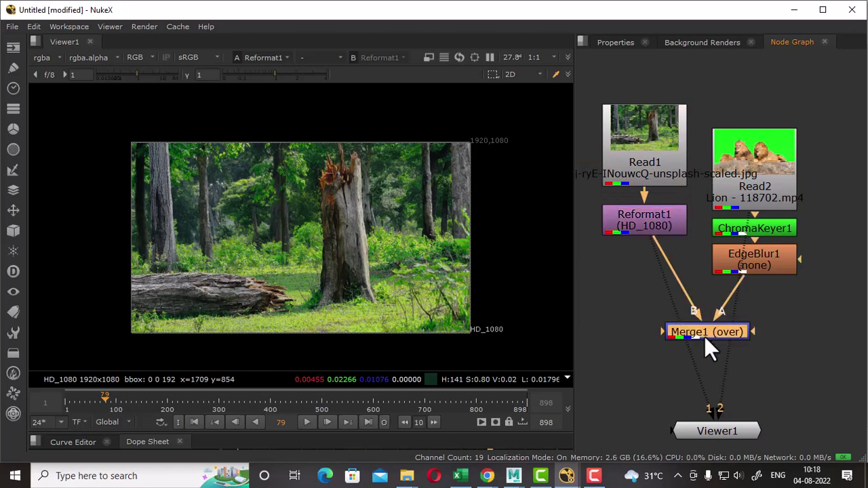
{"action": "key", "text": "1"}
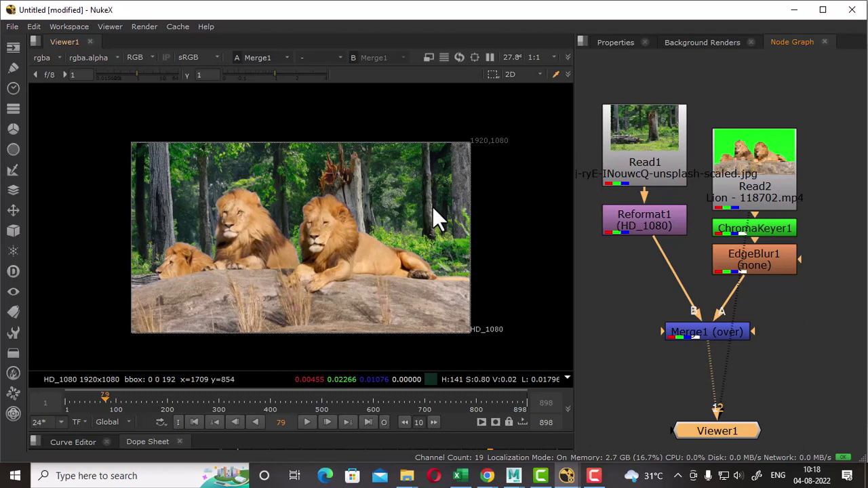
{"action": "left_click_drag", "start_coordinate": [714, 437], "coordinate": [705, 435]}
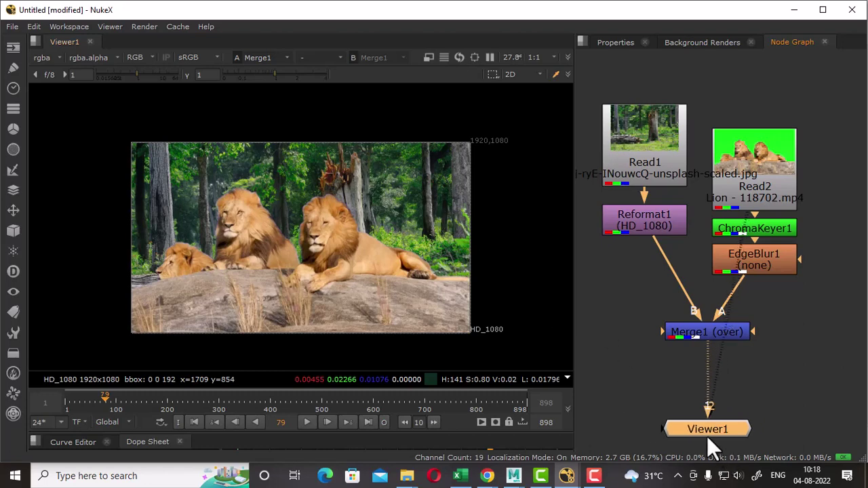
{"action": "left_click", "coordinate": [595, 478]}
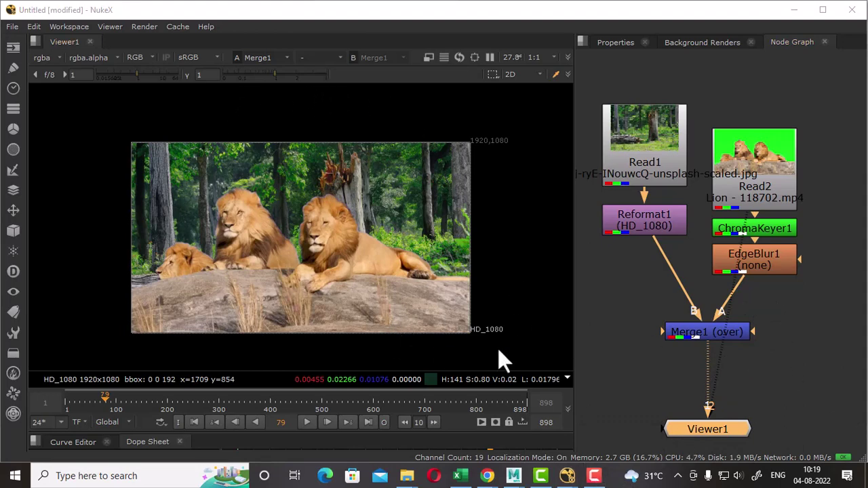
- Move the Read2–ChromaKeyer1–EdgeBlur1 branch up and add Dots on Merge1's A and B pipes
{"action": "left_click_drag", "start_coordinate": [789, 133], "coordinate": [709, 275]}
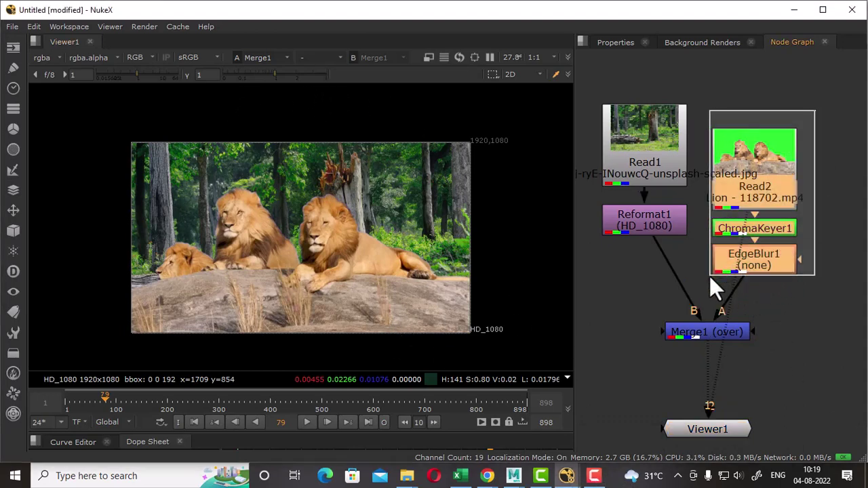
{"action": "left_click_drag", "start_coordinate": [762, 255], "coordinate": [773, 219]}
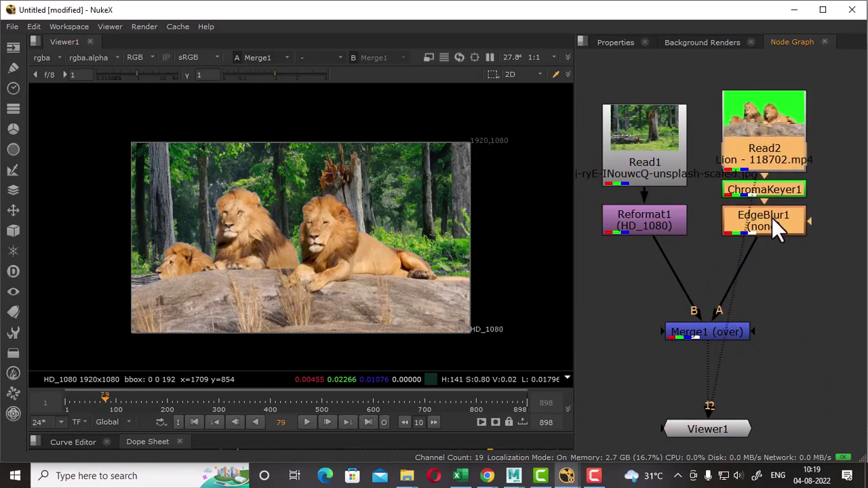
{"action": "left_click_drag", "start_coordinate": [734, 279], "coordinate": [764, 309]}
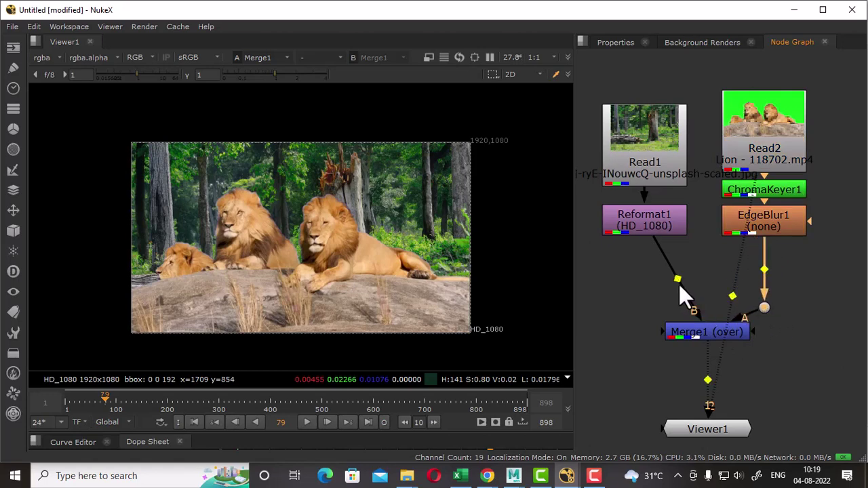
{"action": "left_click_drag", "start_coordinate": [677, 278], "coordinate": [646, 307]}
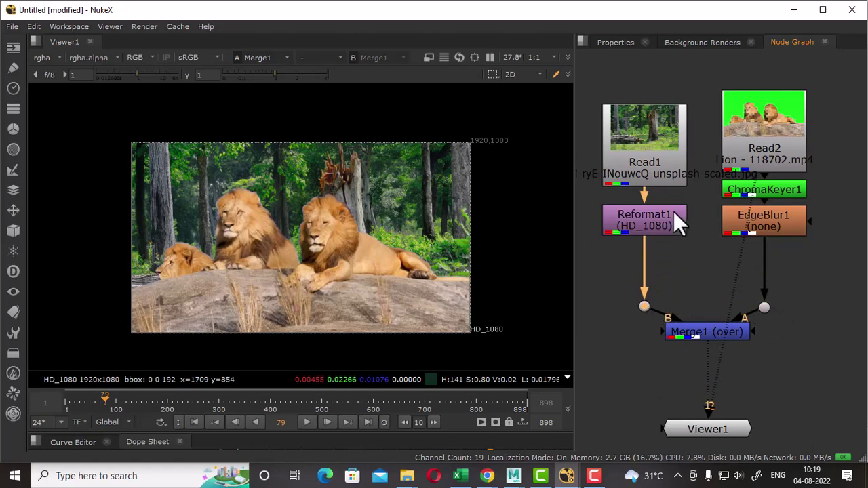
- Realign the lions branch and Read1–Reformat1 higher above Merge1
{"action": "left_click_drag", "start_coordinate": [693, 231], "coordinate": [702, 265]}
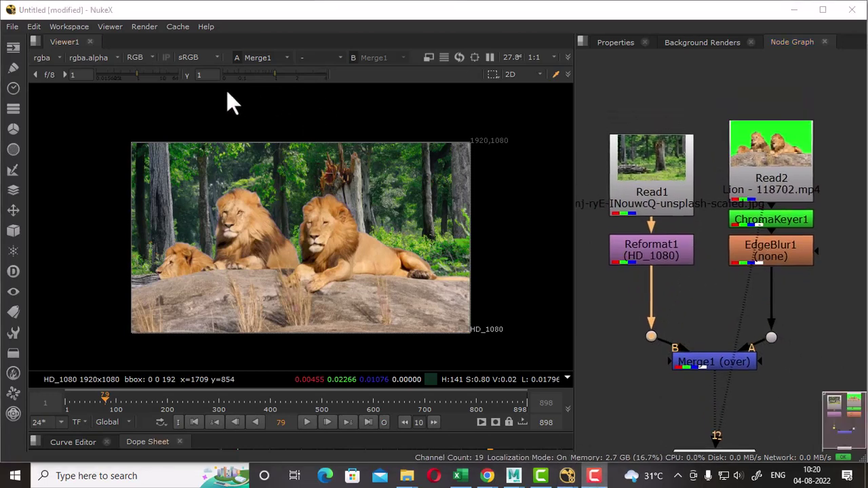
{"action": "mouse_move", "coordinate": [826, 109]}
{"action": "left_mouse_down"}
{"action": "mouse_move", "coordinate": [731, 275]}
{"action": "mouse_move", "coordinate": [767, 247]}
{"action": "left_mouse_up"}
{"action": "mouse_move", "coordinate": [600, 112]}
{"action": "left_mouse_down"}
{"action": "mouse_move", "coordinate": [699, 277]}
{"action": "mouse_move", "coordinate": [666, 217]}
{"action": "left_mouse_up"}
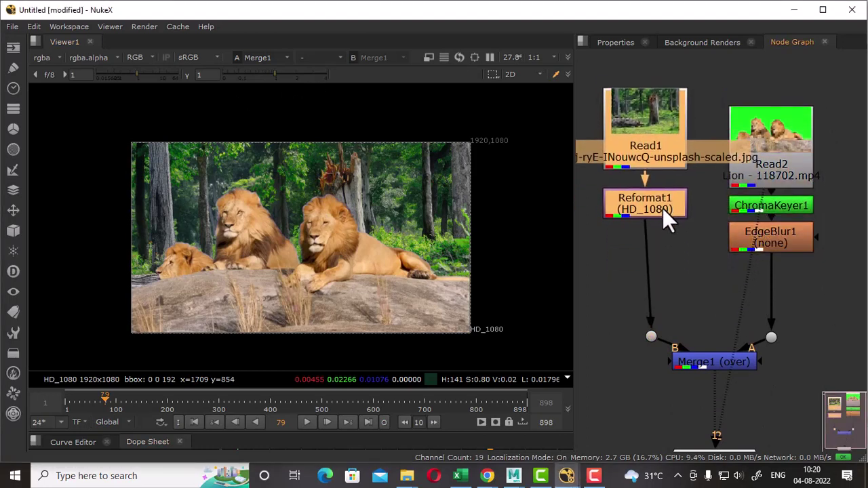
{"action": "left_click", "coordinate": [684, 282]}
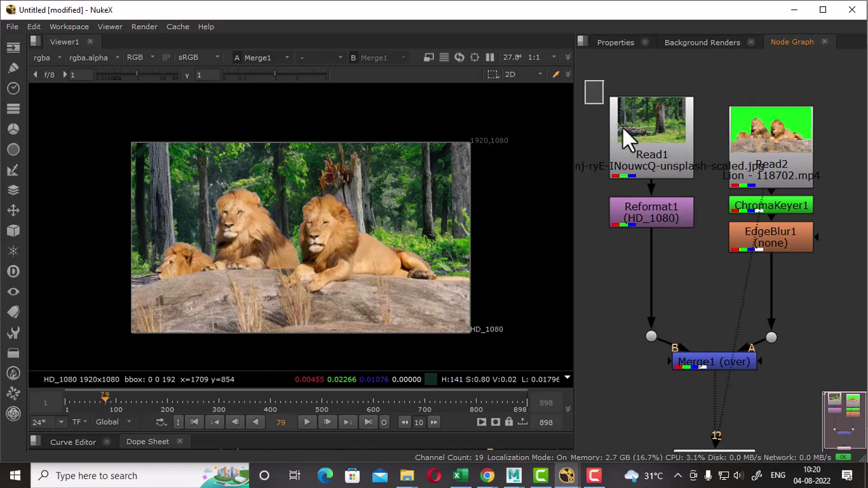
- Add a Grade node after Reformat1 on the forest background
{"action": "left_click", "coordinate": [652, 213]}
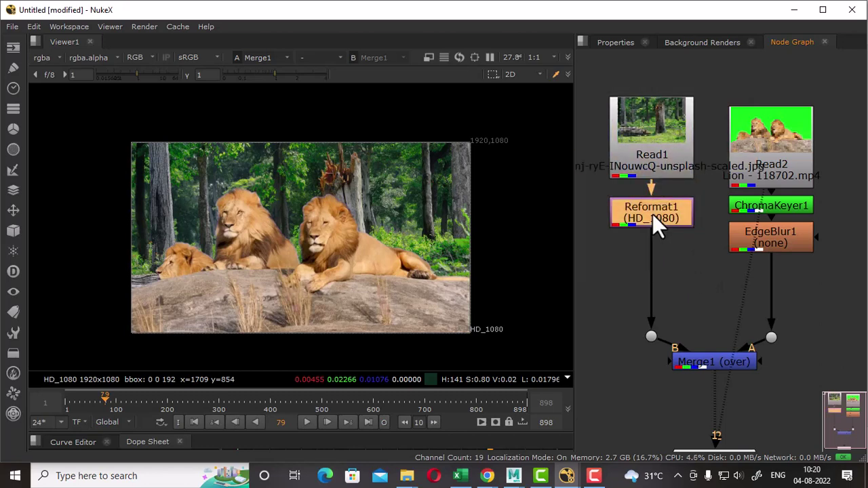
{"action": "key", "text": "Tab"}
{"action": "type", "text": "g"}
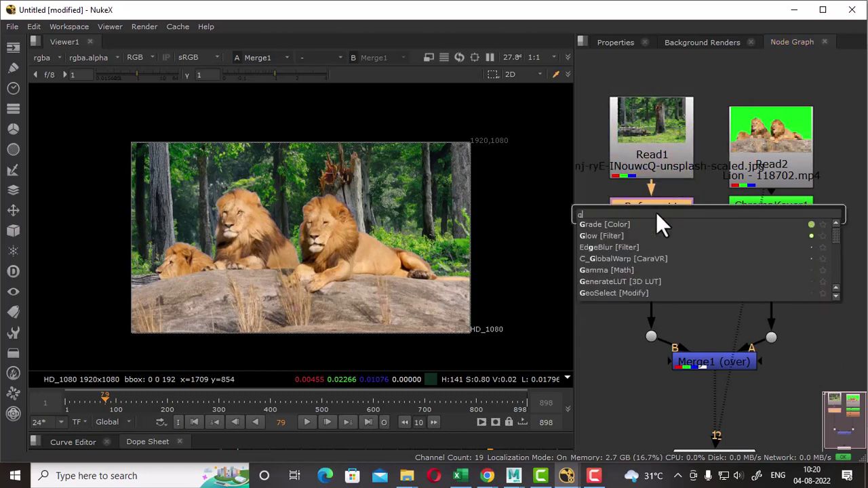
{"action": "left_click", "coordinate": [609, 223]}
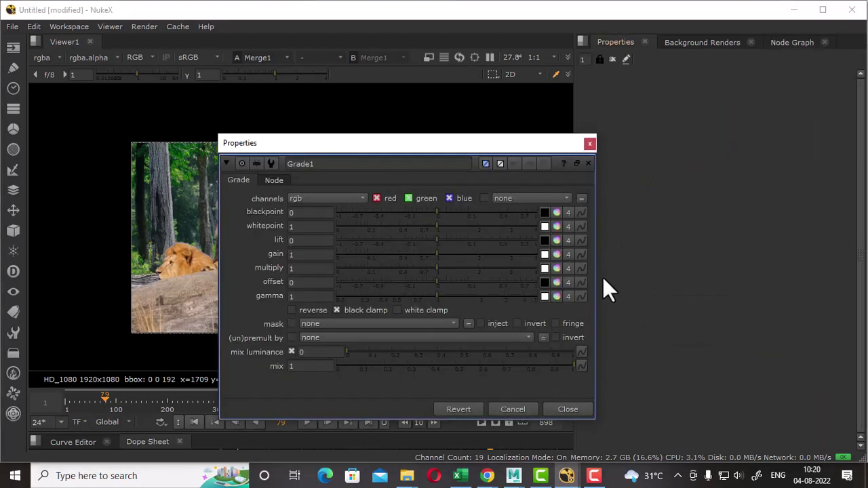
{"action": "left_click_drag", "start_coordinate": [517, 145], "coordinate": [698, 133]}
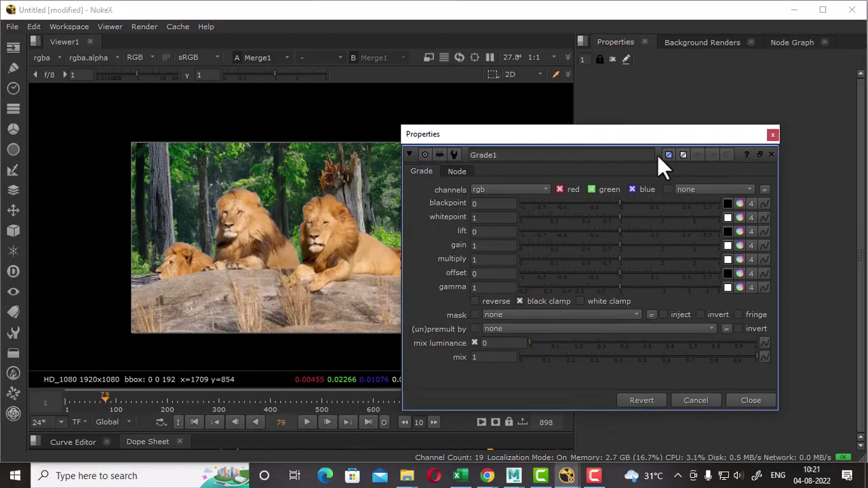
{"action": "left_click_drag", "start_coordinate": [618, 134], "coordinate": [696, 117]}
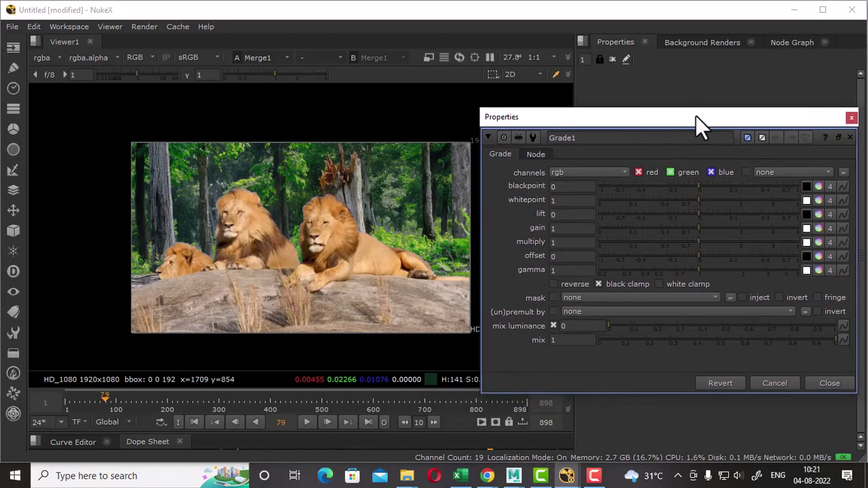
- Set Grade1 gamma to 1.48 red, 1.18 green, 1.22 blue and close the panel
{"action": "left_click", "coordinate": [818, 271]}
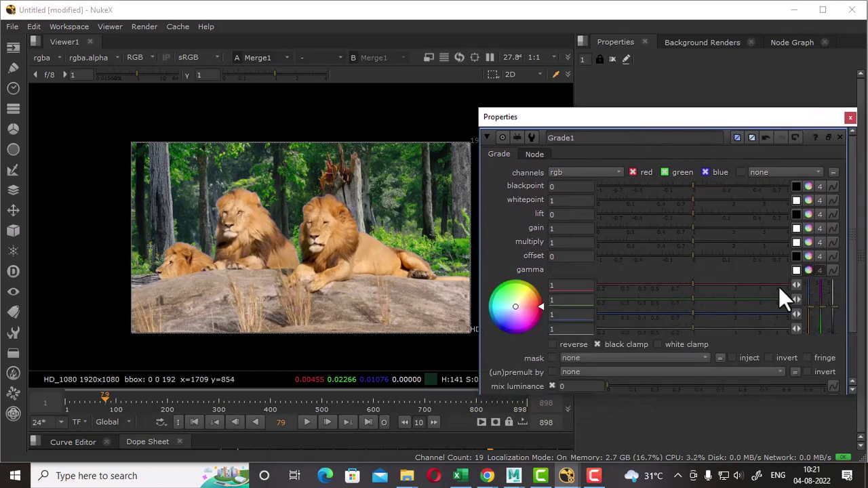
{"action": "left_click", "coordinate": [809, 271]}
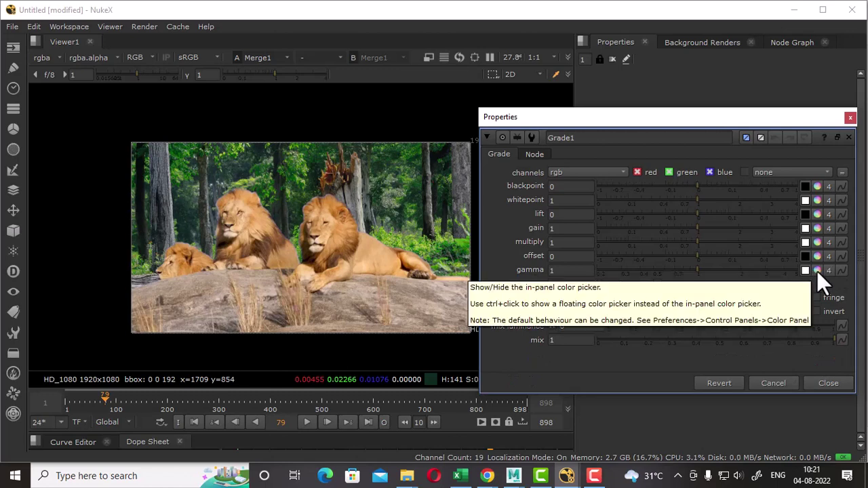
{"action": "left_click", "coordinate": [817, 271]}
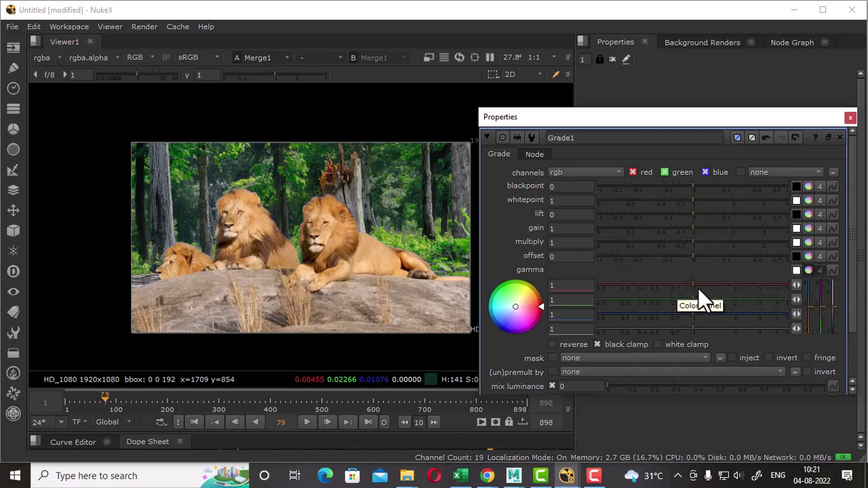
{"action": "left_click_drag", "start_coordinate": [692, 287], "coordinate": [705, 286]}
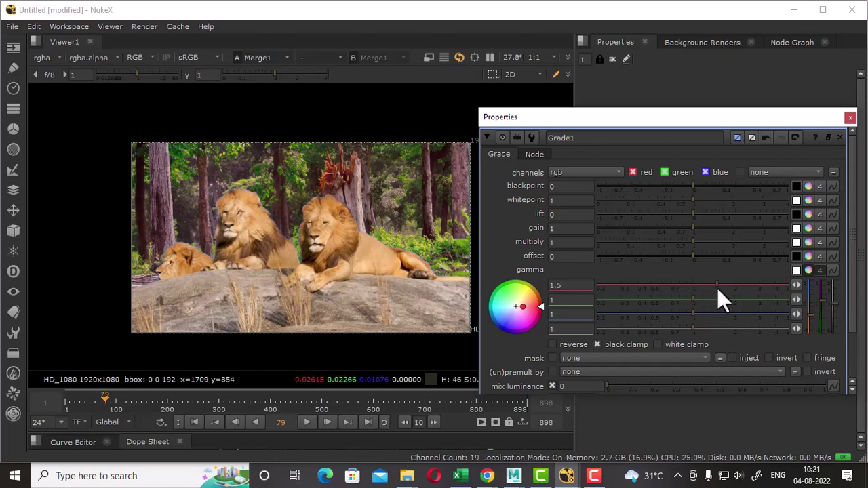
{"action": "mouse_move", "coordinate": [708, 286]}
{"action": "left_mouse_down"}
{"action": "mouse_move", "coordinate": [717, 288]}
{"action": "mouse_move", "coordinate": [688, 312]}
{"action": "mouse_move", "coordinate": [704, 311]}
{"action": "left_mouse_up"}
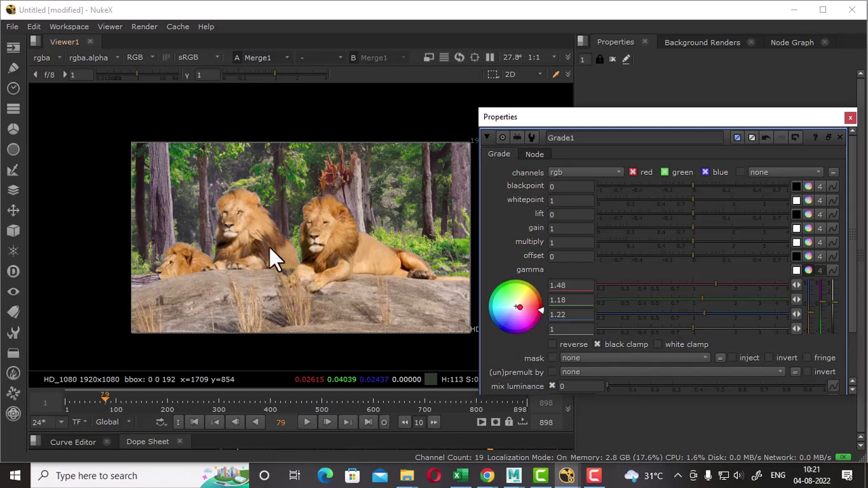
{"action": "left_click", "coordinate": [851, 118]}
{"action": "left_click", "coordinate": [795, 42]}
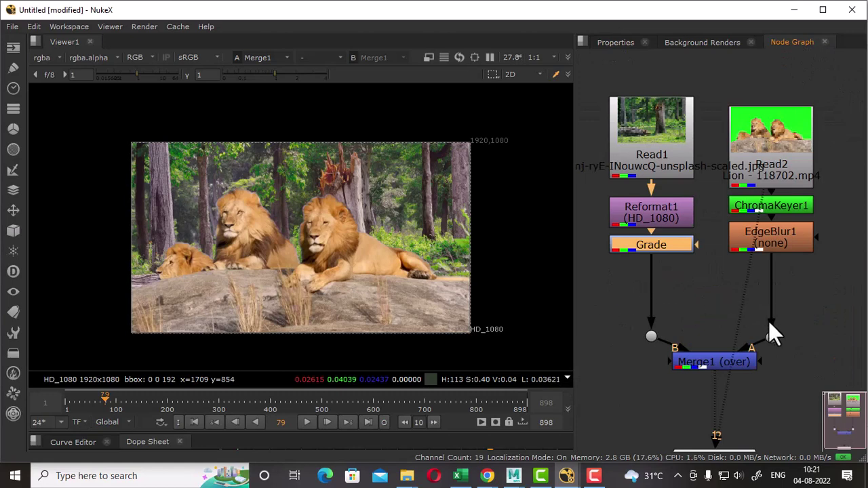
- Add a Grade2 node after EdgeBlur1 on the lions branch
{"action": "left_click", "coordinate": [780, 238]}
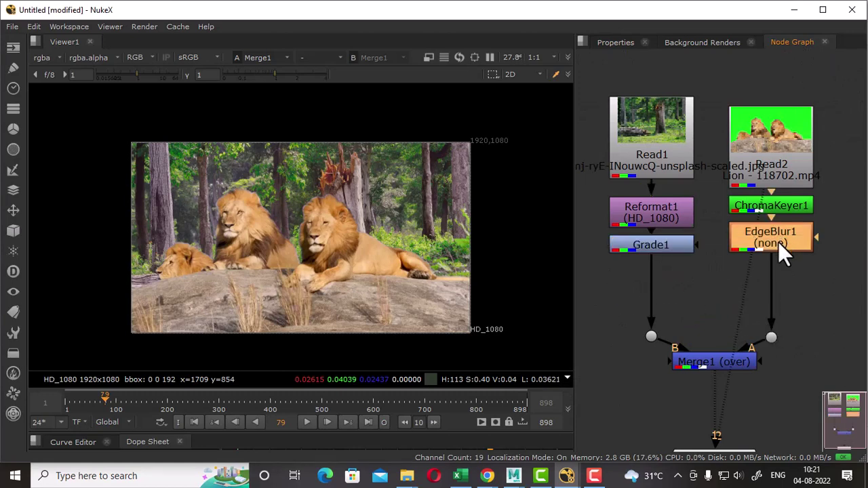
{"action": "key", "text": "Tab"}
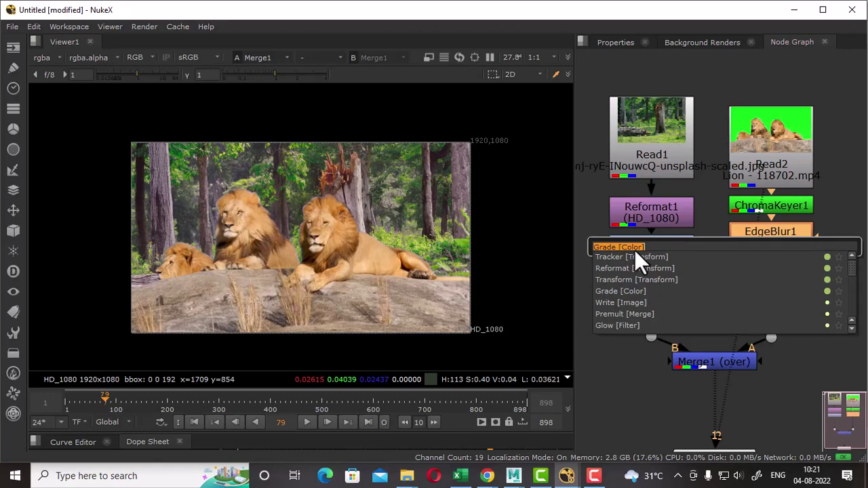
{"action": "key", "text": "Return"}
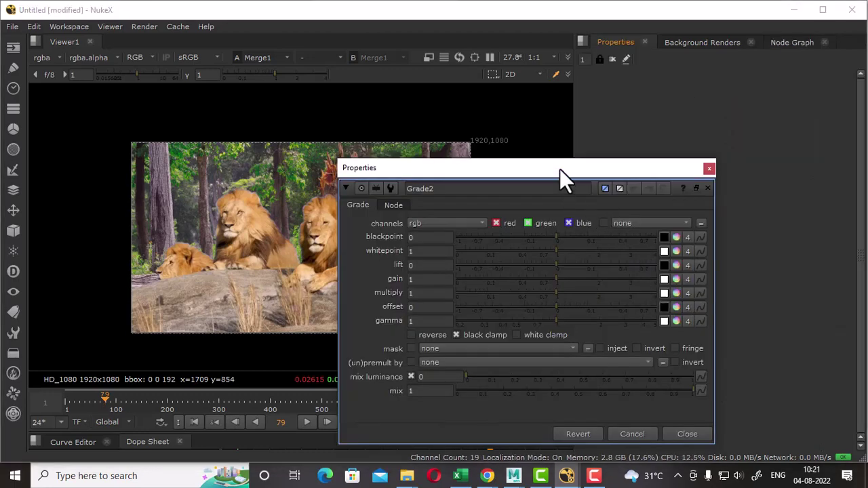
{"action": "left_click_drag", "start_coordinate": [560, 170], "coordinate": [699, 122]}
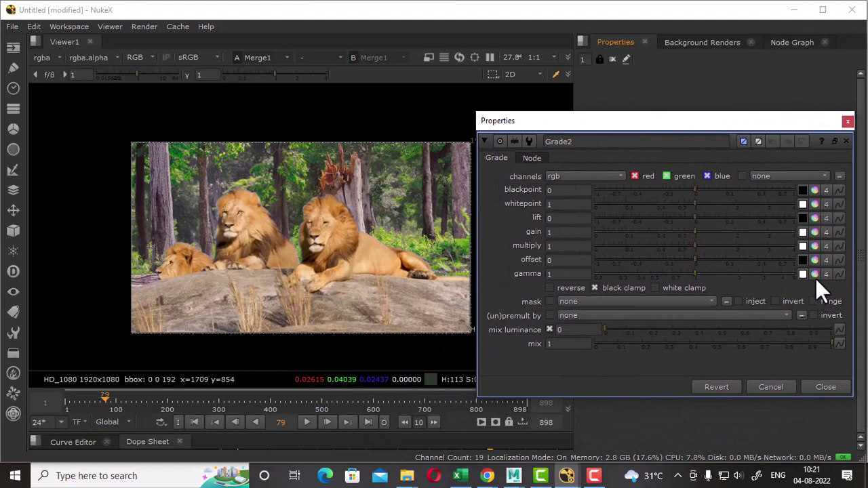
- Set Grade2's separate gamma values to 0.84 red, 0.94 green and 1.06 blue
{"action": "left_click", "coordinate": [815, 274]}
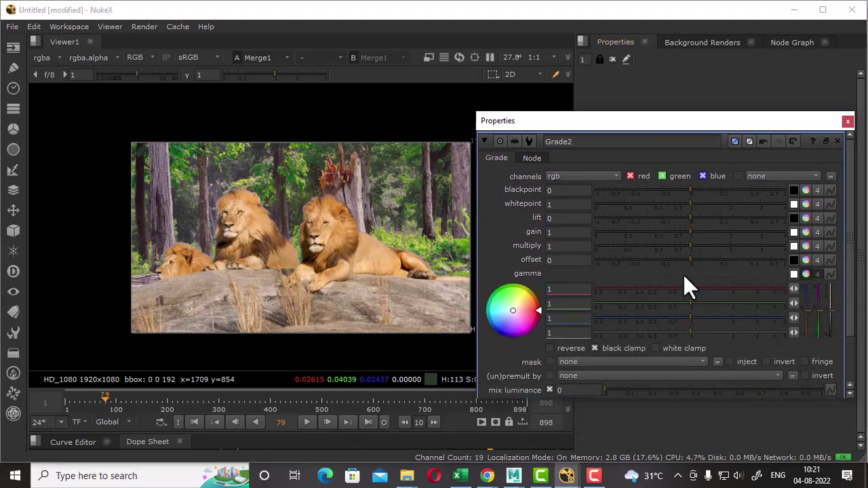
{"action": "left_click_drag", "start_coordinate": [692, 288], "coordinate": [686, 290]}
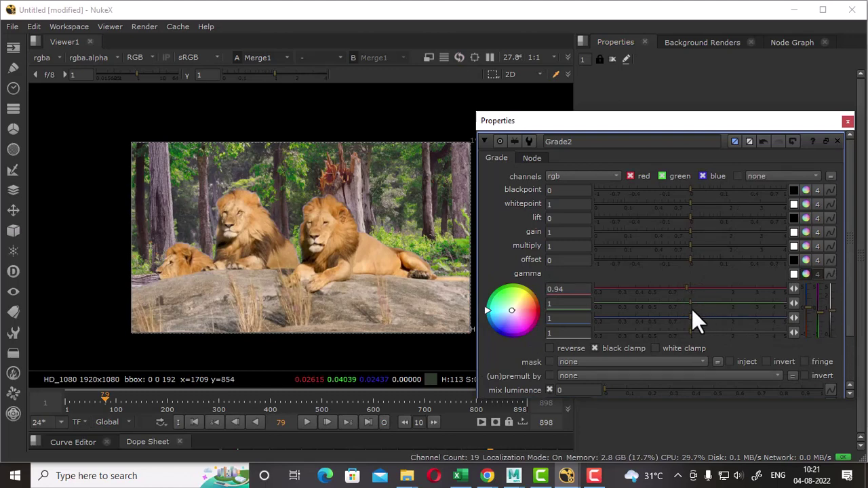
{"action": "left_click_drag", "start_coordinate": [686, 302], "coordinate": [682, 302]}
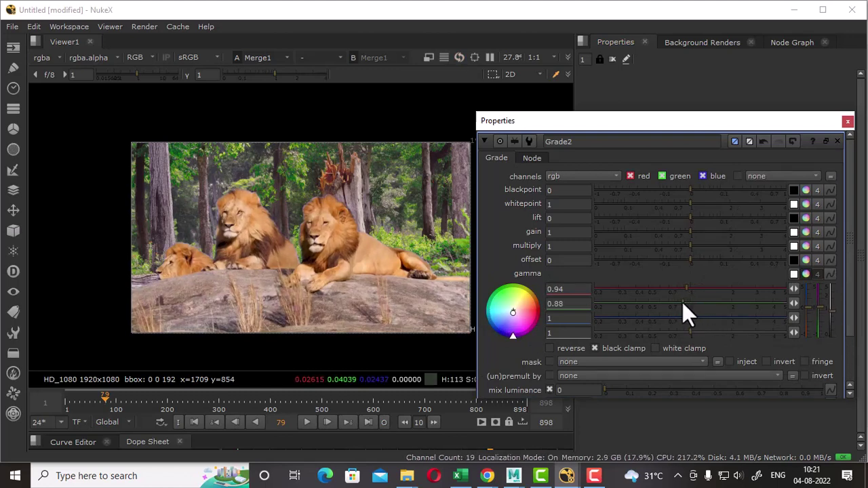
{"action": "left_click", "coordinate": [682, 302]}
{"action": "left_click_drag", "start_coordinate": [692, 317], "coordinate": [686, 317]}
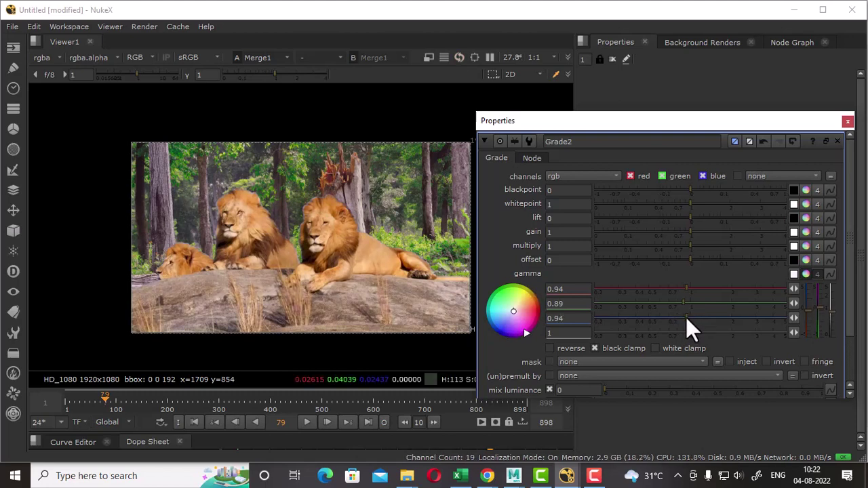
{"action": "mouse_move", "coordinate": [691, 319]}
{"action": "left_mouse_down"}
{"action": "mouse_move", "coordinate": [682, 319]}
{"action": "mouse_move", "coordinate": [693, 321]}
{"action": "left_mouse_up"}
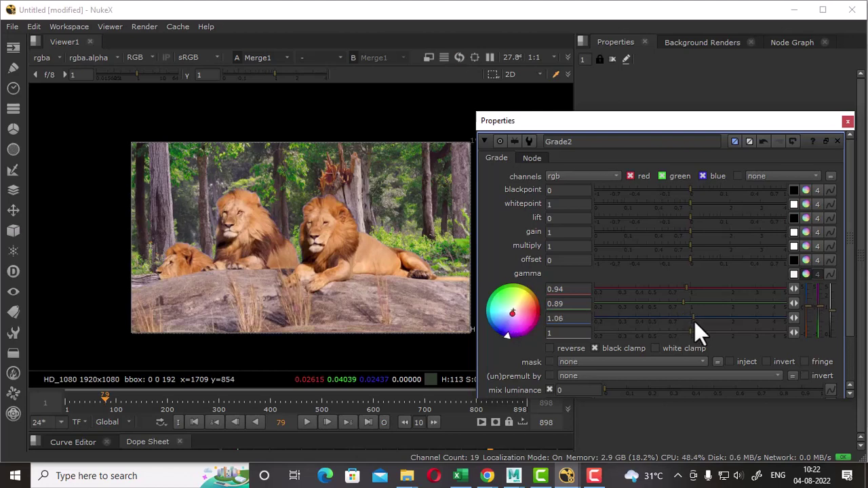
{"action": "left_click_drag", "start_coordinate": [686, 289], "coordinate": [679, 294]}
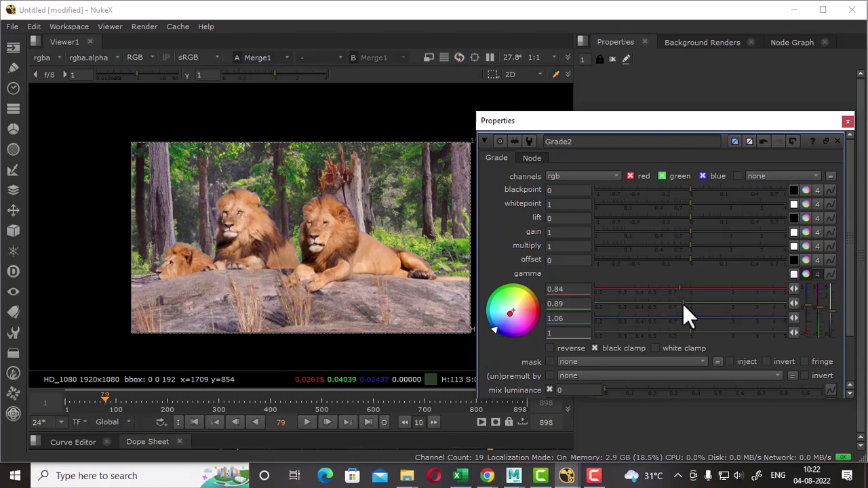
{"action": "mouse_move", "coordinate": [683, 304]}
{"action": "left_mouse_down"}
{"action": "mouse_move", "coordinate": [710, 310]}
{"action": "mouse_move", "coordinate": [686, 307]}
{"action": "left_mouse_up"}
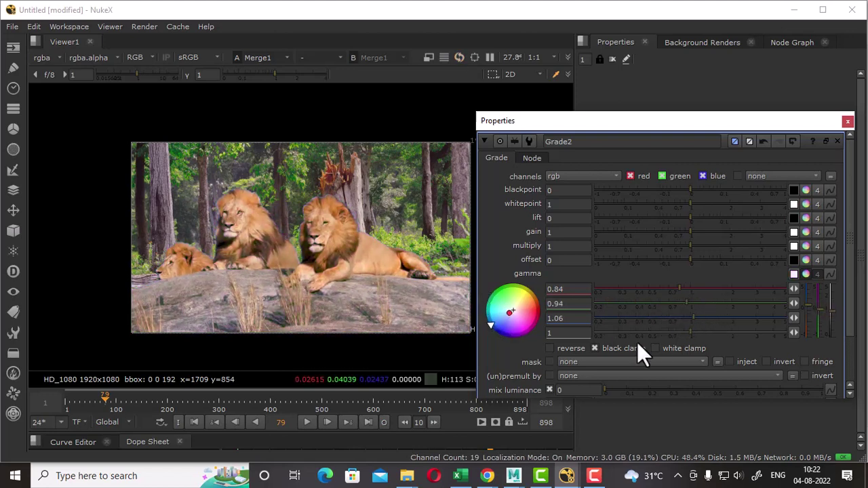
{"action": "left_click", "coordinate": [847, 121]}
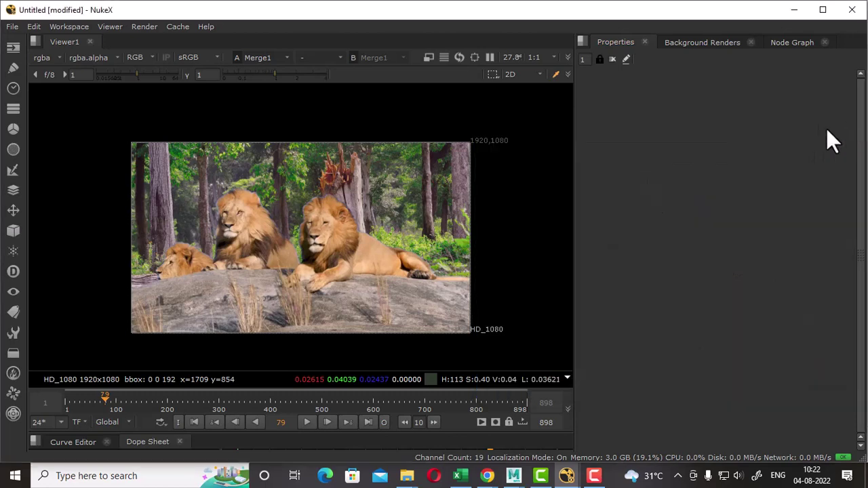
{"action": "left_click", "coordinate": [792, 42]}
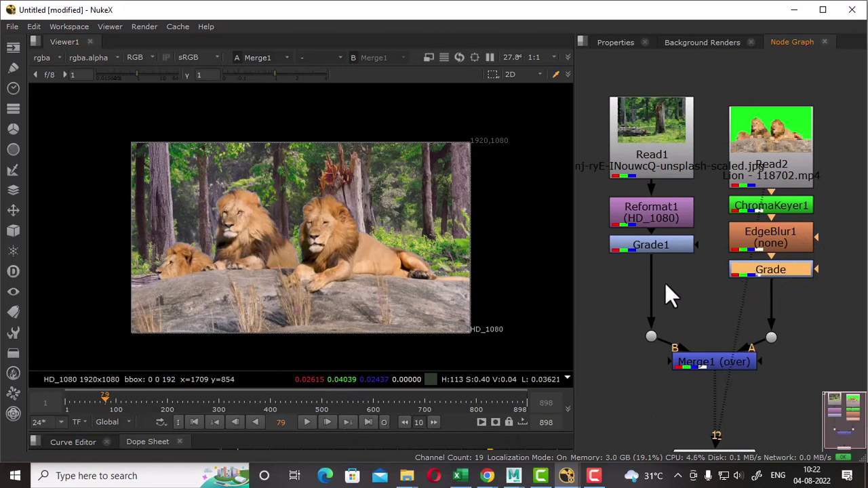
- Add a Blur node after Grade1 on the forest background branch
{"action": "left_click", "coordinate": [653, 247]}
{"action": "key", "text": "Tab"}
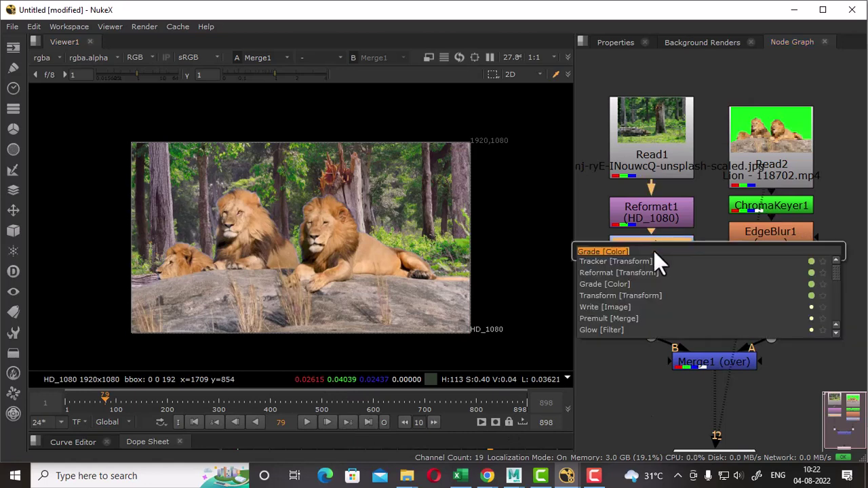
{"action": "type", "text": "b"}
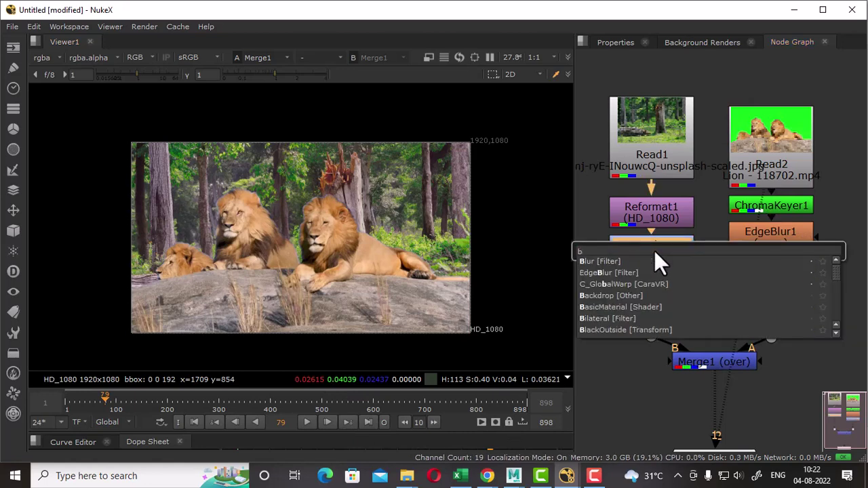
{"action": "left_click", "coordinate": [595, 262]}
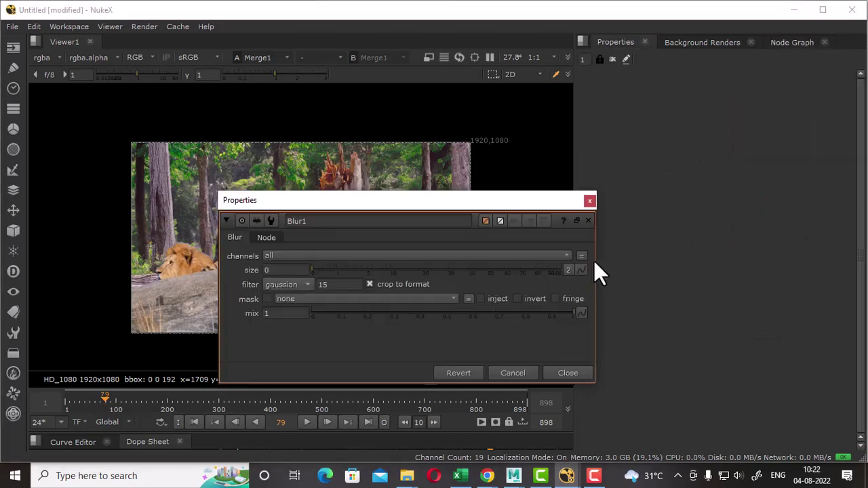
{"action": "left_click_drag", "start_coordinate": [426, 205], "coordinate": [668, 132]}
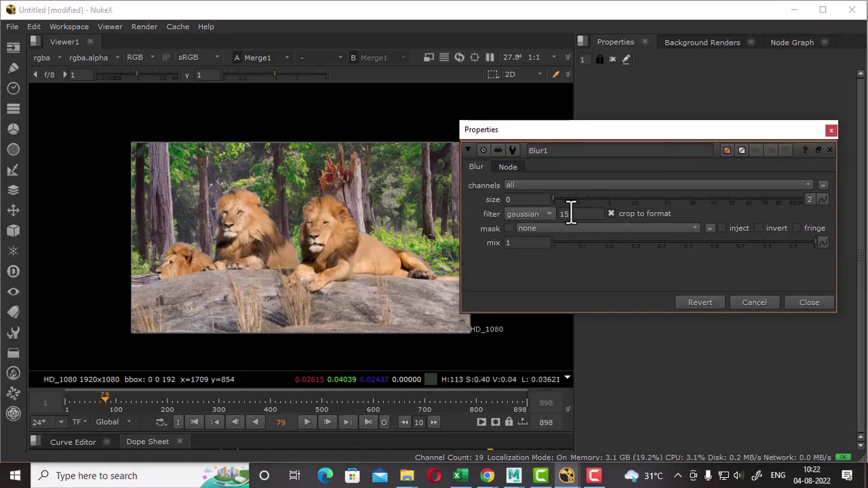
- Set Blur1's size to 21.5 to soften the forest background
{"action": "left_click_drag", "start_coordinate": [554, 199], "coordinate": [596, 203]}
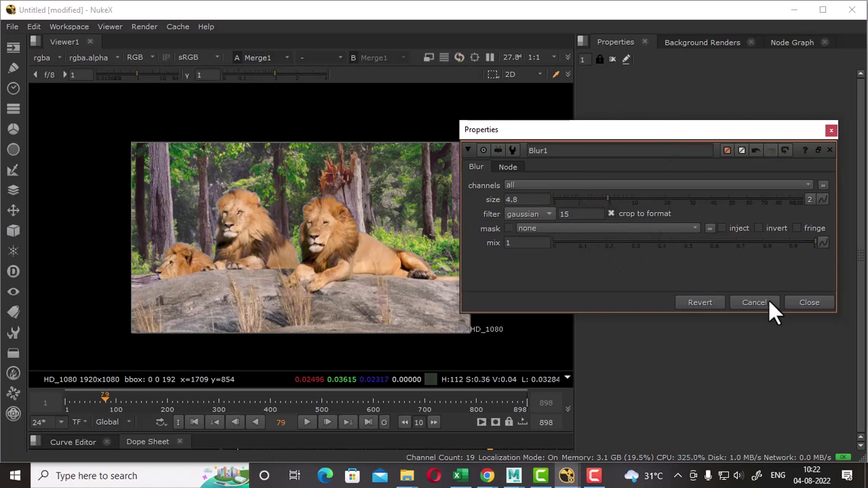
{"action": "left_click", "coordinate": [808, 302]}
{"action": "left_click", "coordinate": [793, 43]}
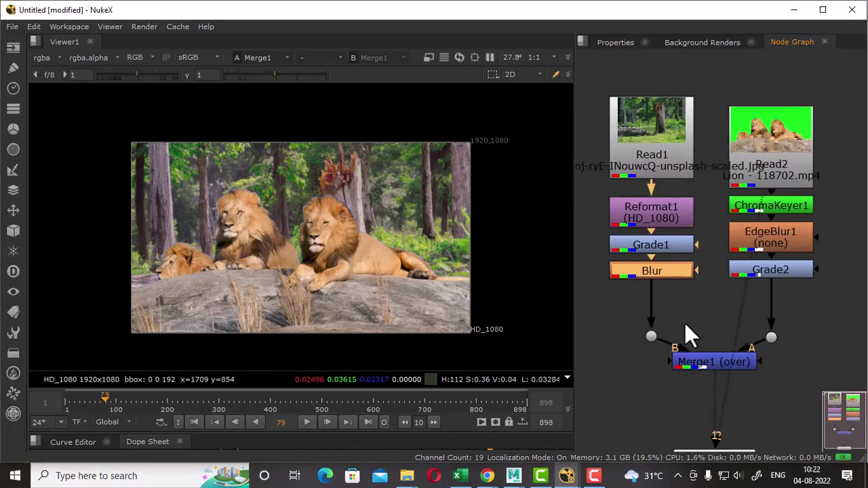
{"action": "double_click", "coordinate": [655, 277]}
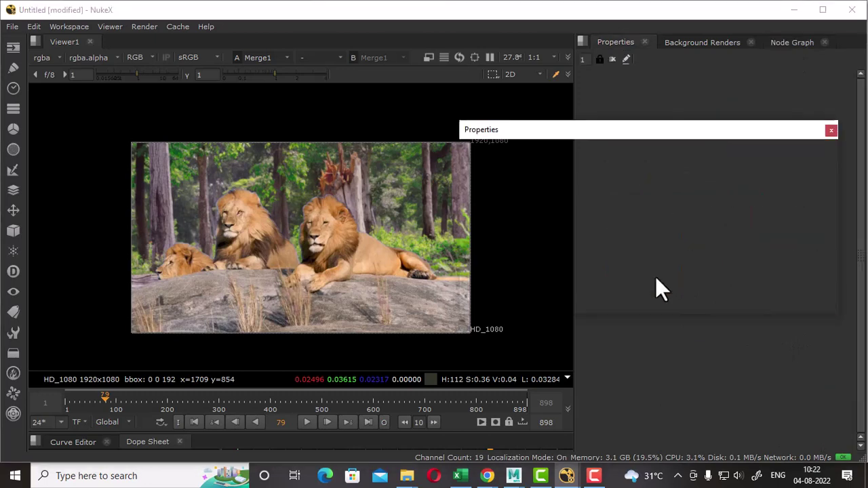
{"action": "left_click_drag", "start_coordinate": [607, 201], "coordinate": [669, 201]}
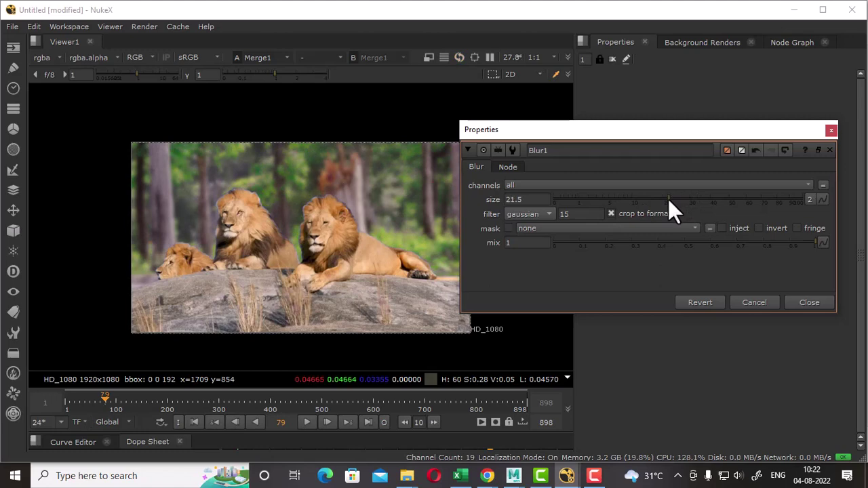
{"action": "left_click", "coordinate": [809, 302]}
{"action": "left_click", "coordinate": [792, 42]}
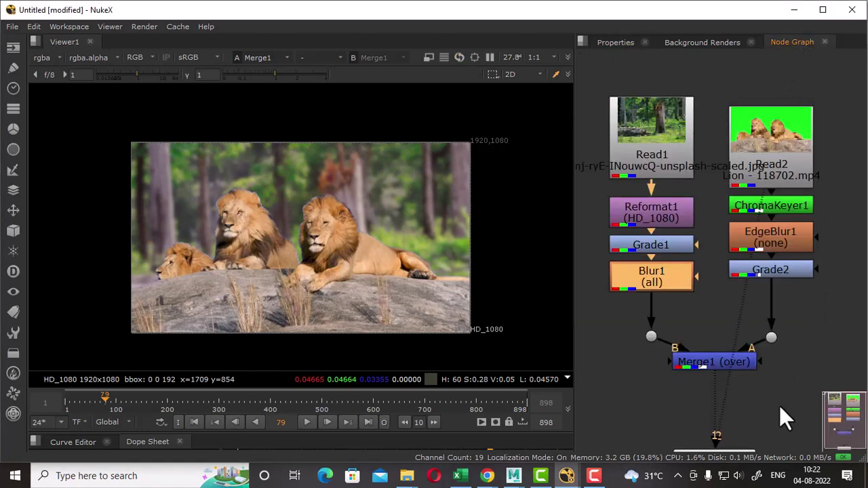
- Rewind to frame 1 and play the lions-over-blurred-forest composite
{"action": "left_click", "coordinate": [194, 422]}
{"action": "left_click", "coordinate": [302, 423]}
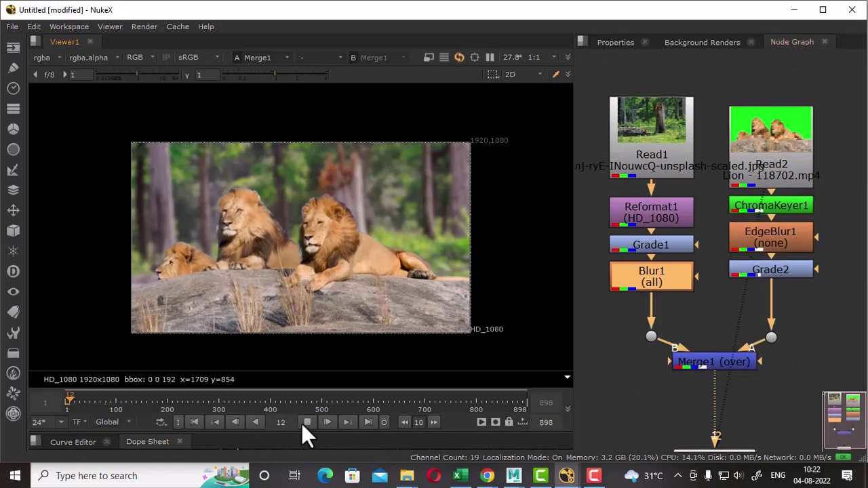